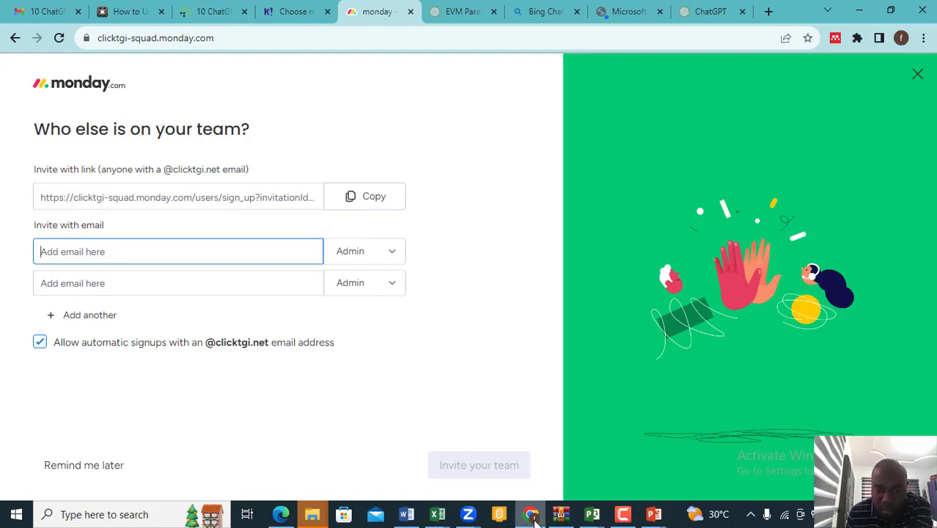
Switch to the Zoom meeting and share the Chrome window showing the monday home page with the participants.
{"action": "left_click", "coordinate": [524, 469]}
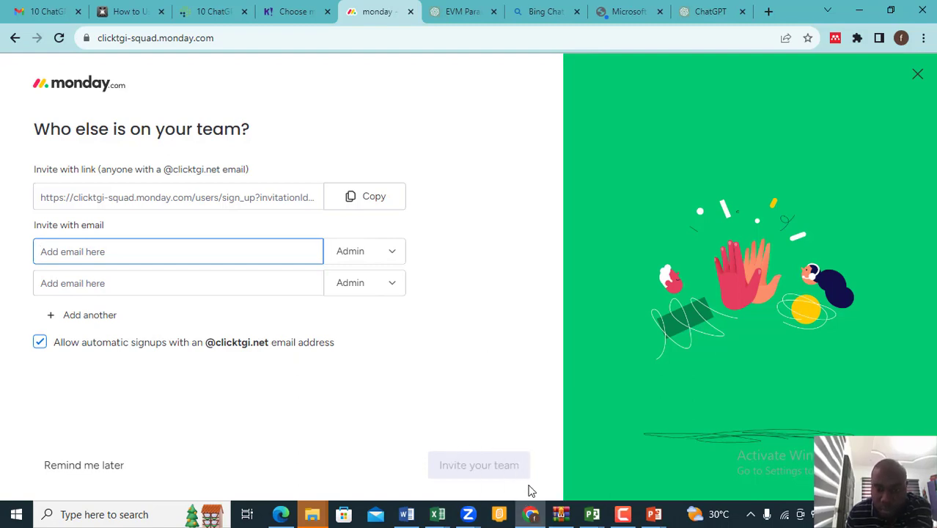
{"action": "left_click", "coordinate": [517, 473]}
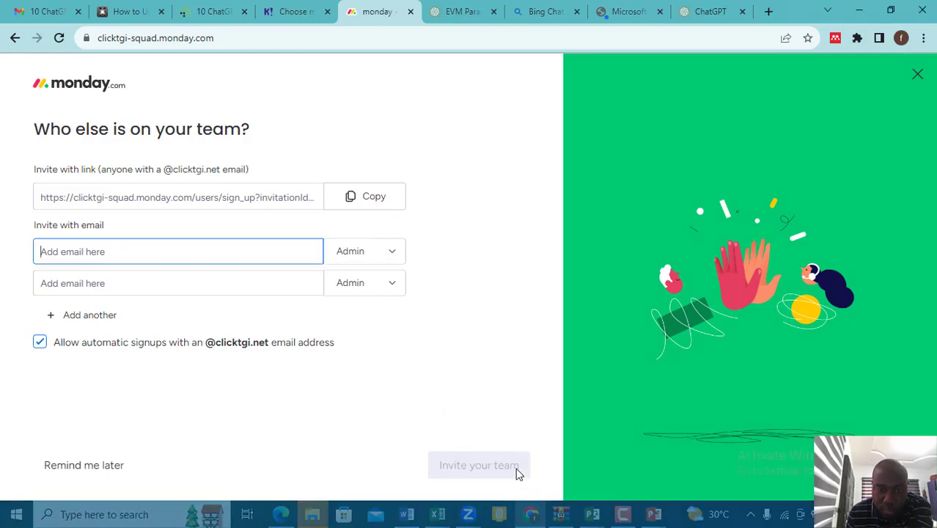
{"action": "left_click", "coordinate": [468, 514]}
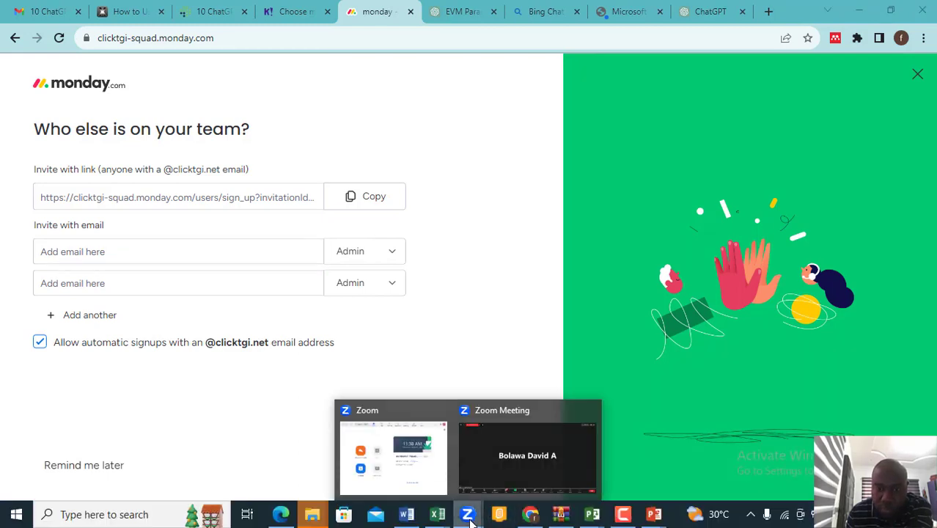
{"action": "left_click", "coordinate": [486, 481]}
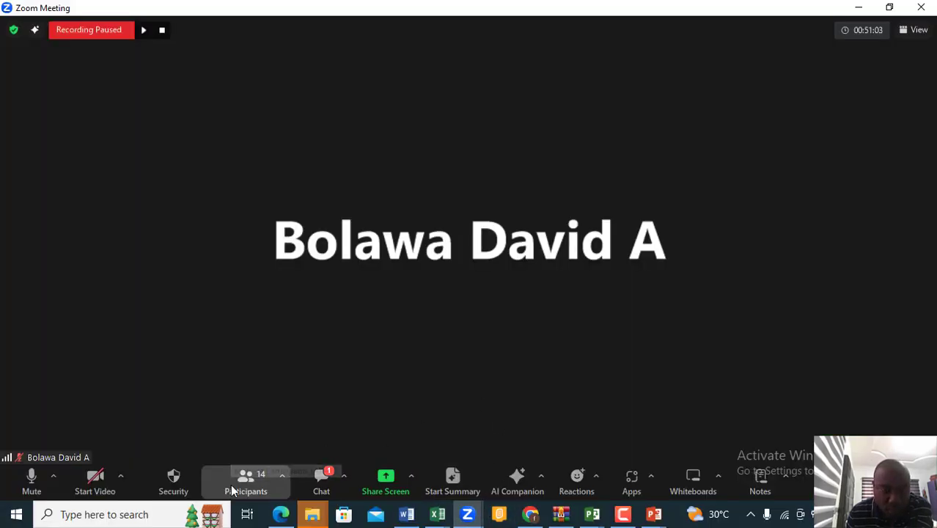
{"action": "left_click", "coordinate": [387, 481]}
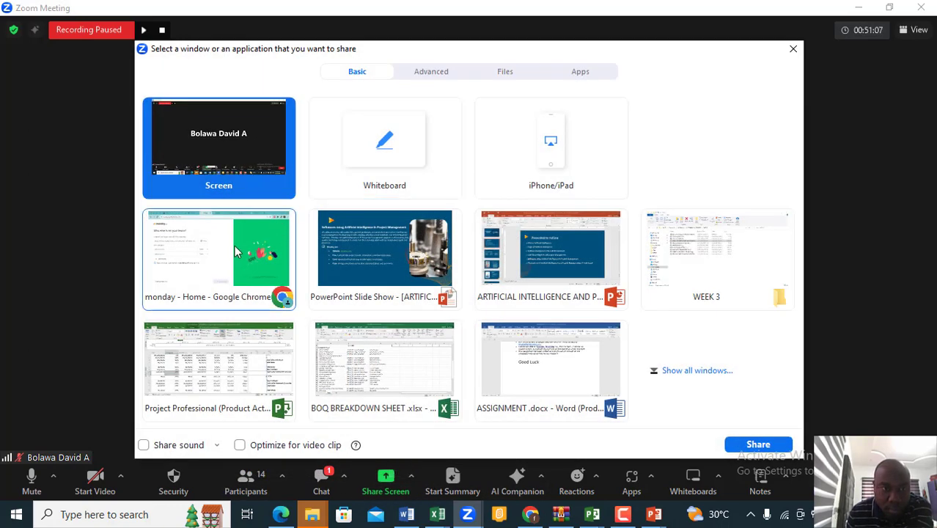
{"action": "left_click", "coordinate": [204, 278]}
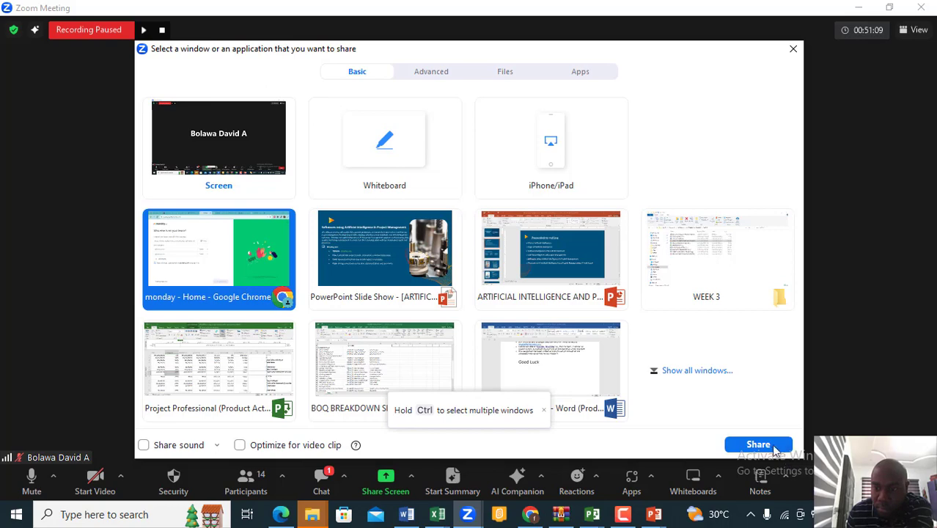
{"action": "left_click", "coordinate": [765, 445]}
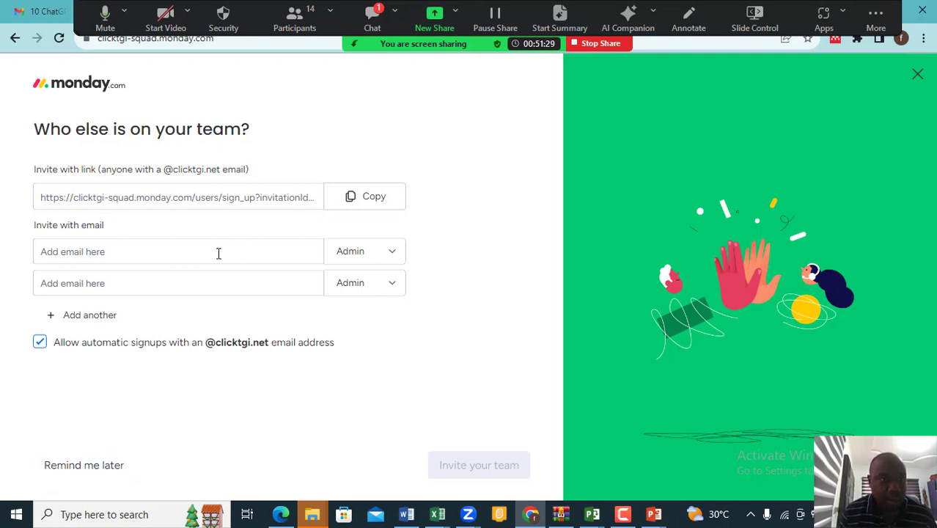
Postpone the team invitation and name the new board with the person's first name followed by "project".
{"action": "left_click", "coordinate": [74, 471]}
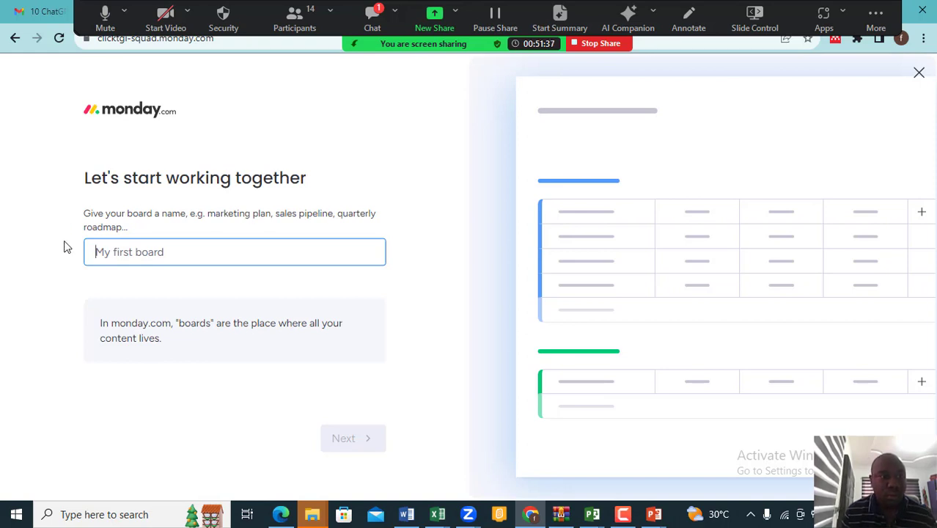
{"action": "left_click", "coordinate": [129, 248]}
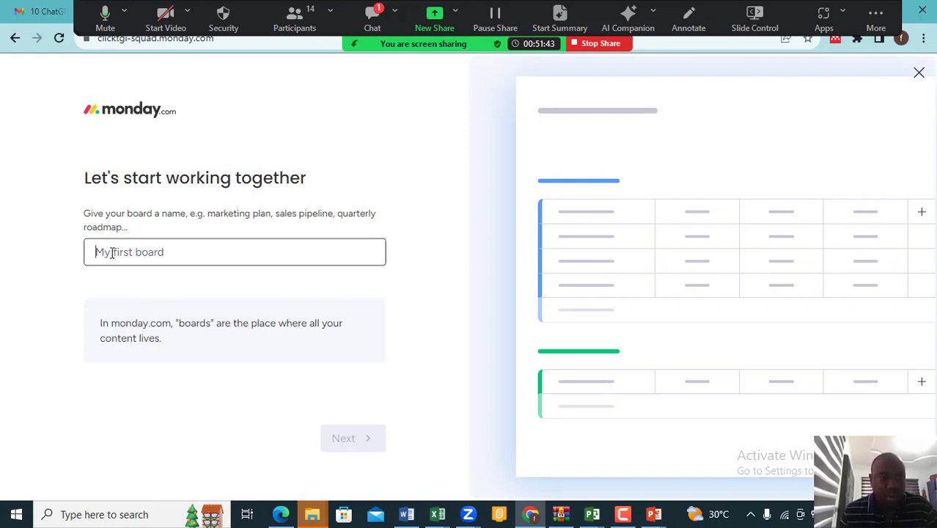
{"action": "type", "text": "ayod"}
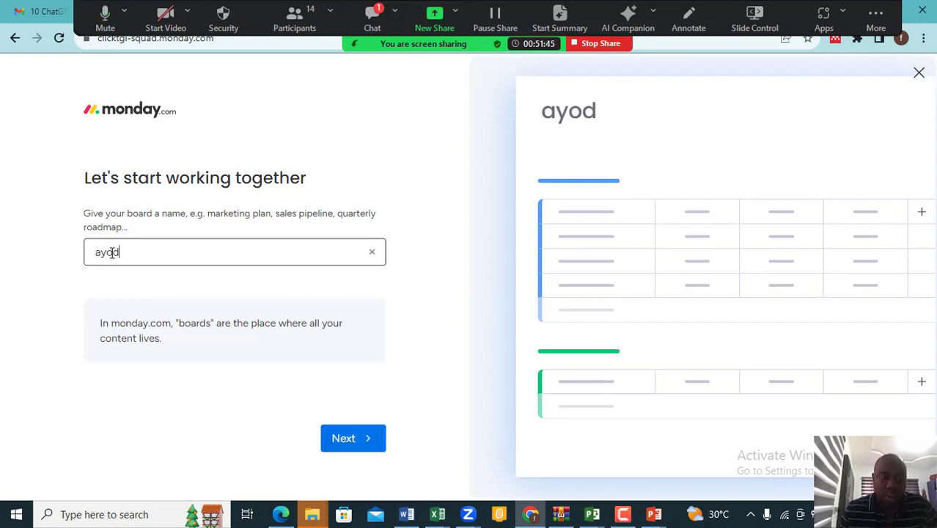
{"action": "type", "text": "ele w"}
{"action": "key", "text": "BackSpace"}
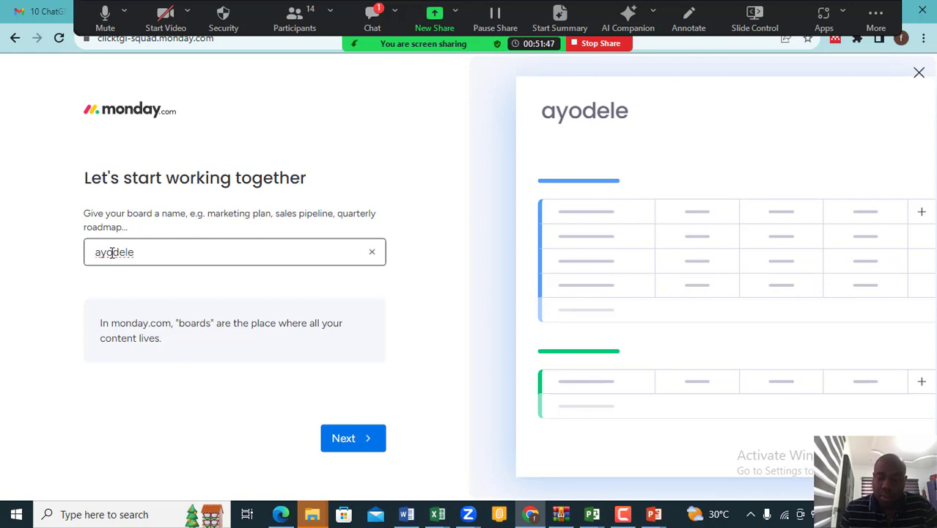
{"action": "type", "text": "project"}
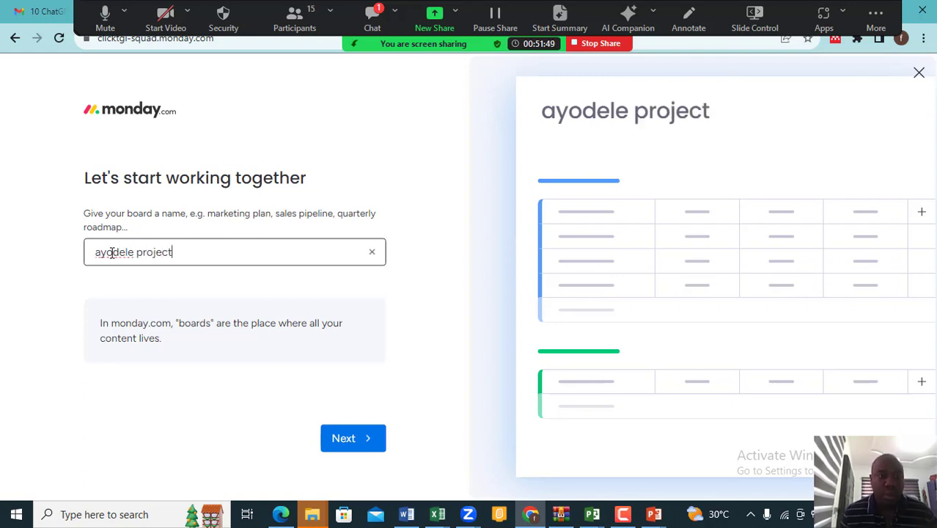
{"action": "left_click", "coordinate": [348, 440]}
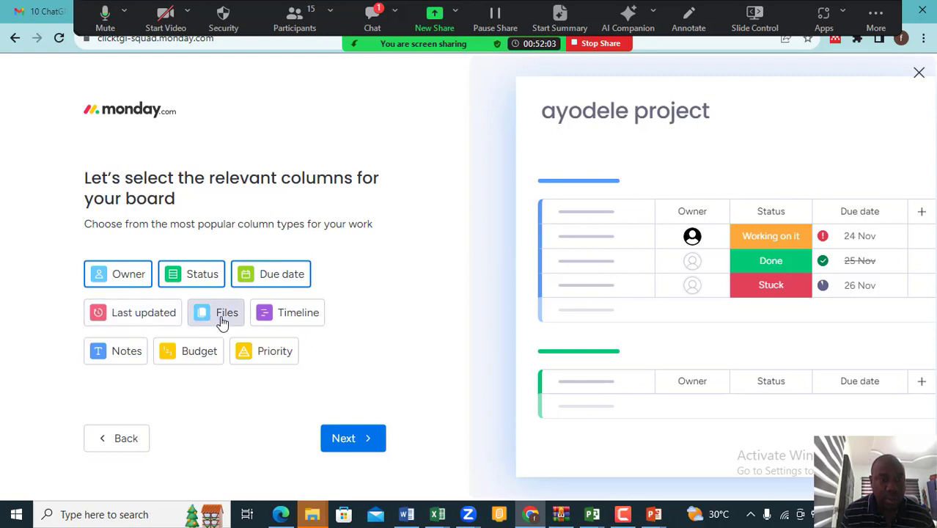
Add the Timeline, Budget and Last updated columns to the board and keep Tasks as the items to manage.
{"action": "left_click", "coordinate": [297, 316]}
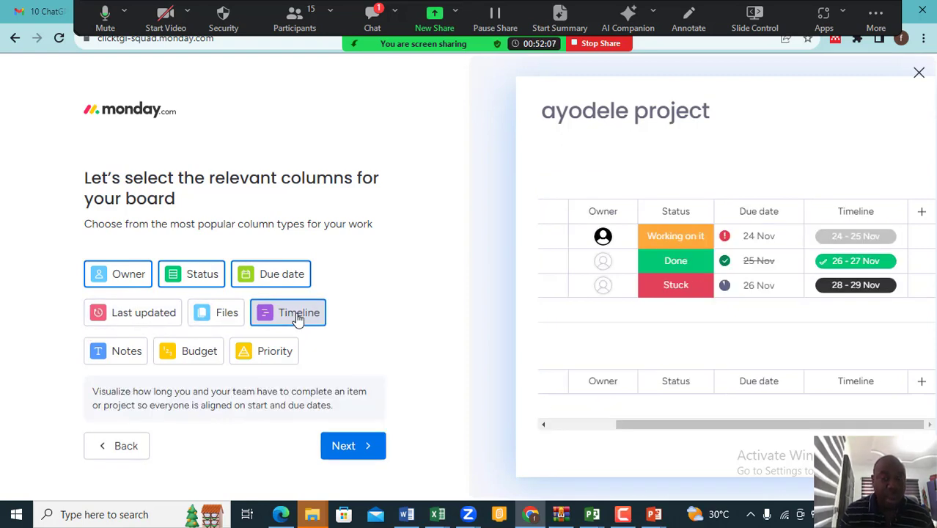
{"action": "left_click", "coordinate": [195, 355]}
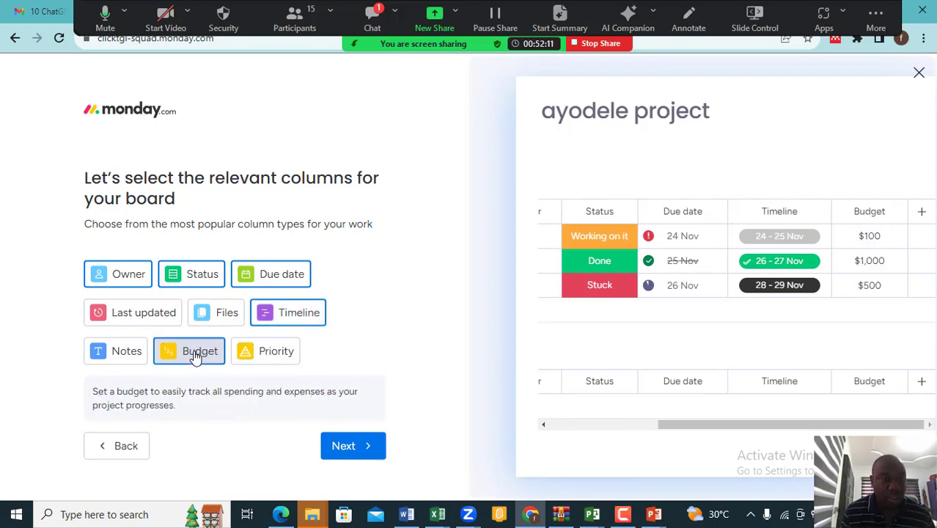
{"action": "left_click", "coordinate": [138, 318]}
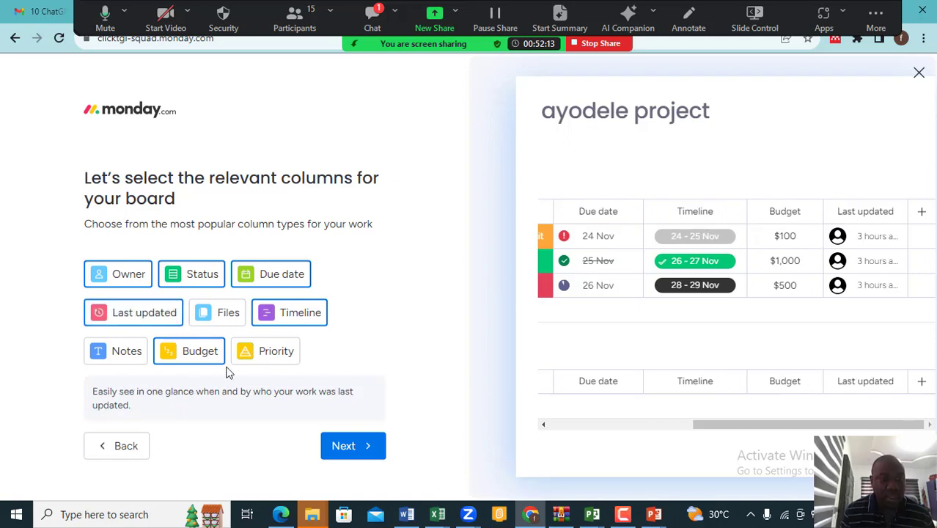
{"action": "left_click", "coordinate": [341, 446]}
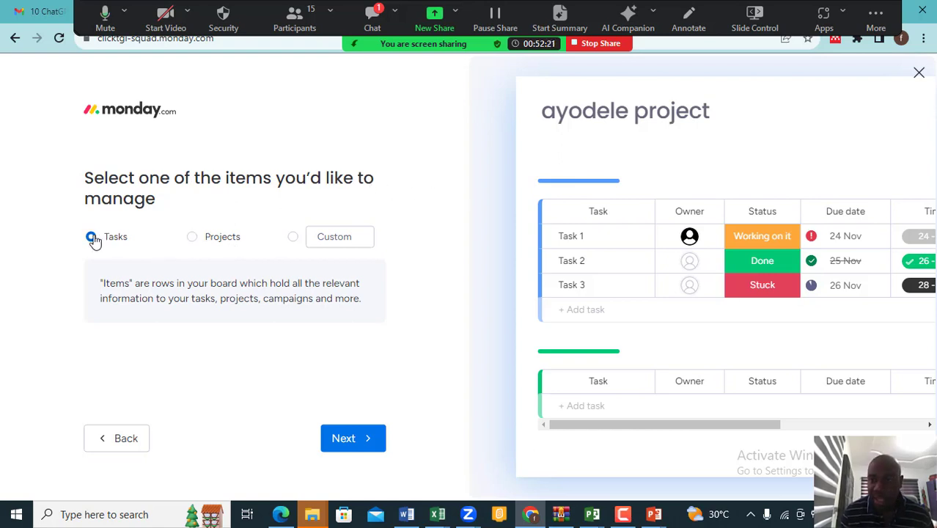
{"action": "left_click", "coordinate": [364, 443]}
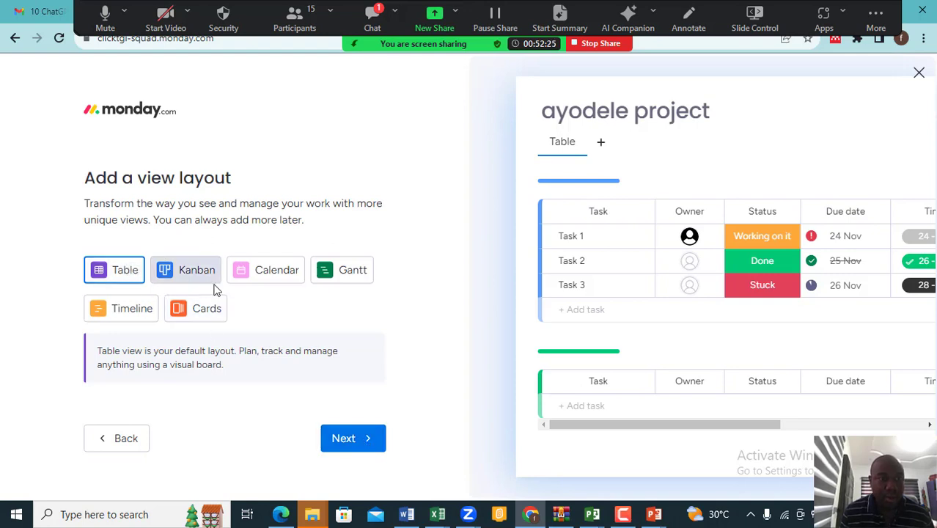
Preview the Gantt, Timeline and Table layouts and choose Calendar as the board's view layout.
{"action": "left_click", "coordinate": [342, 273]}
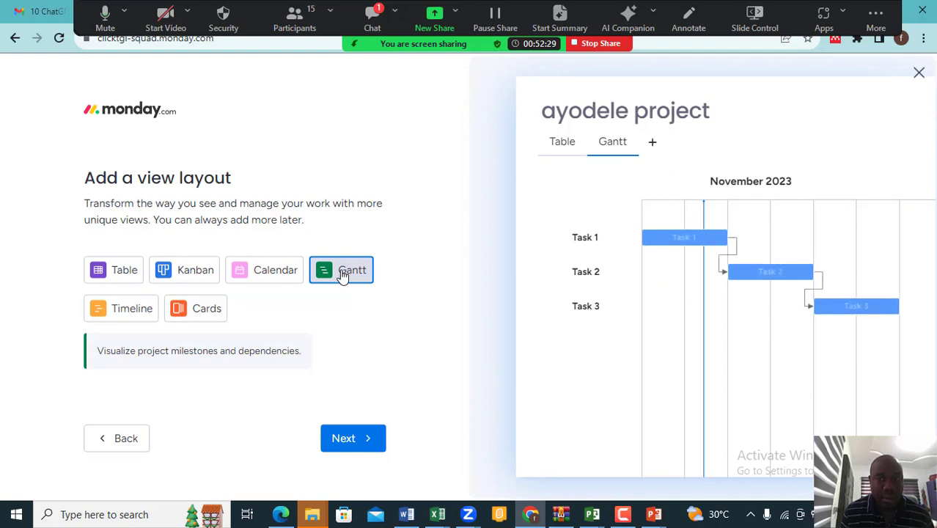
{"action": "left_click", "coordinate": [114, 313]}
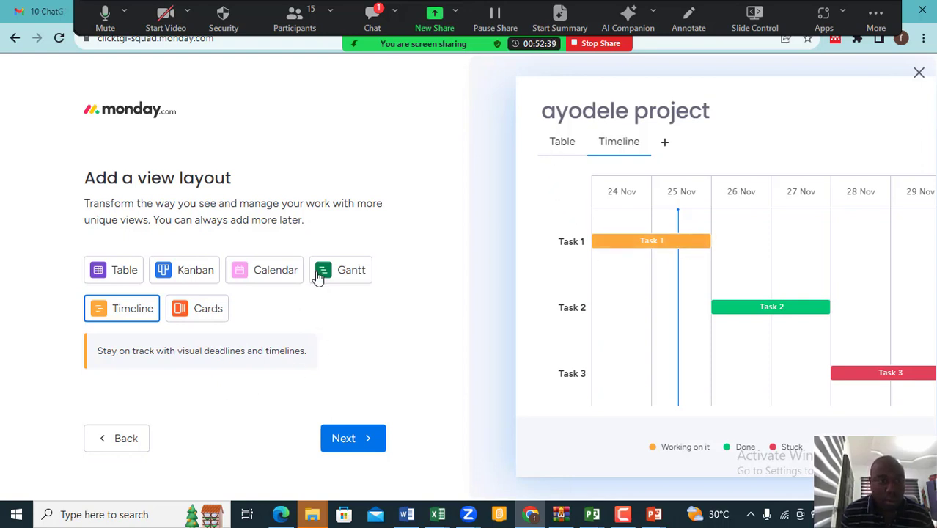
{"action": "left_click", "coordinate": [116, 272]}
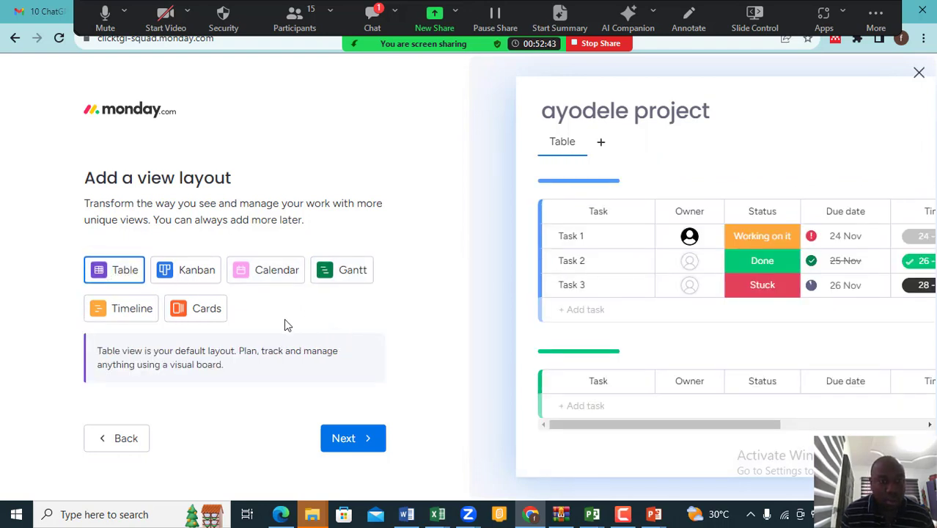
{"action": "left_click", "coordinate": [268, 281]}
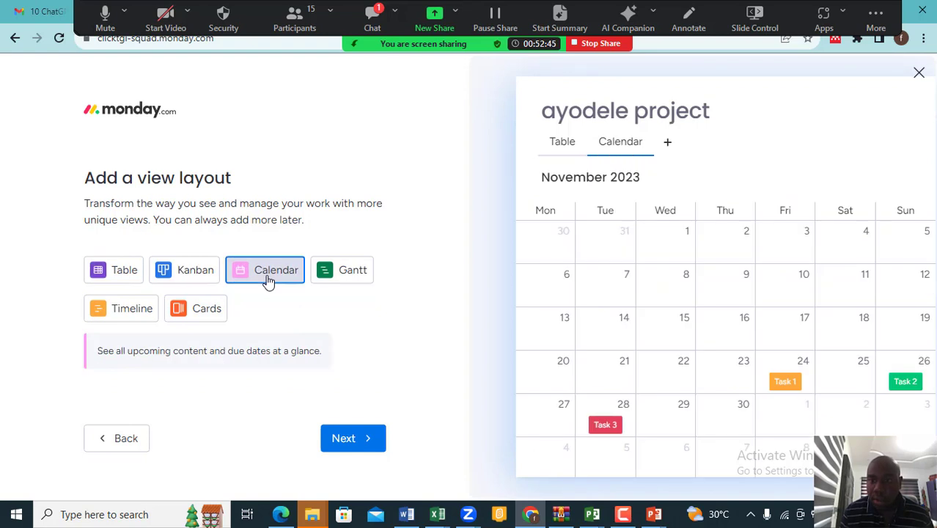
{"action": "left_click", "coordinate": [348, 442]}
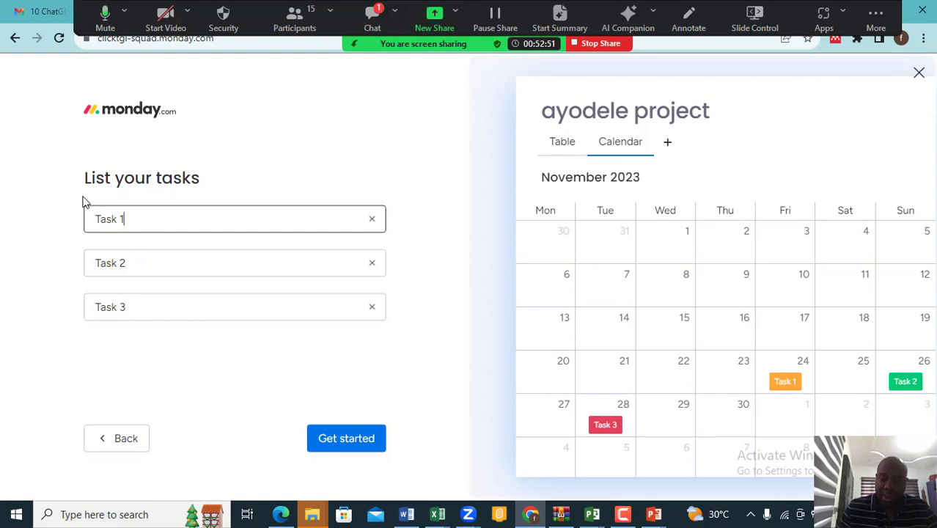
{"action": "key", "text": "alt+Left"}
{"action": "key", "text": "alt+Left"}
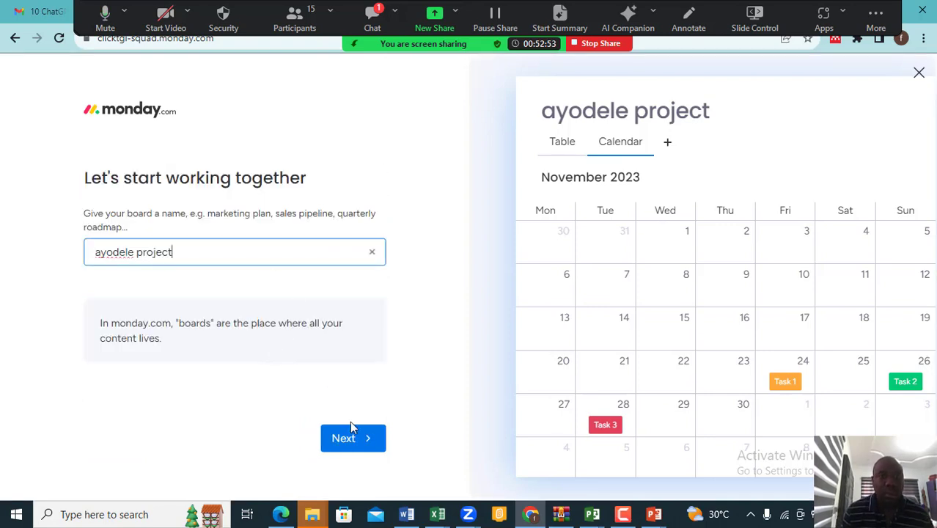
{"action": "left_click", "coordinate": [343, 454]}
{"action": "left_click", "coordinate": [343, 454]}
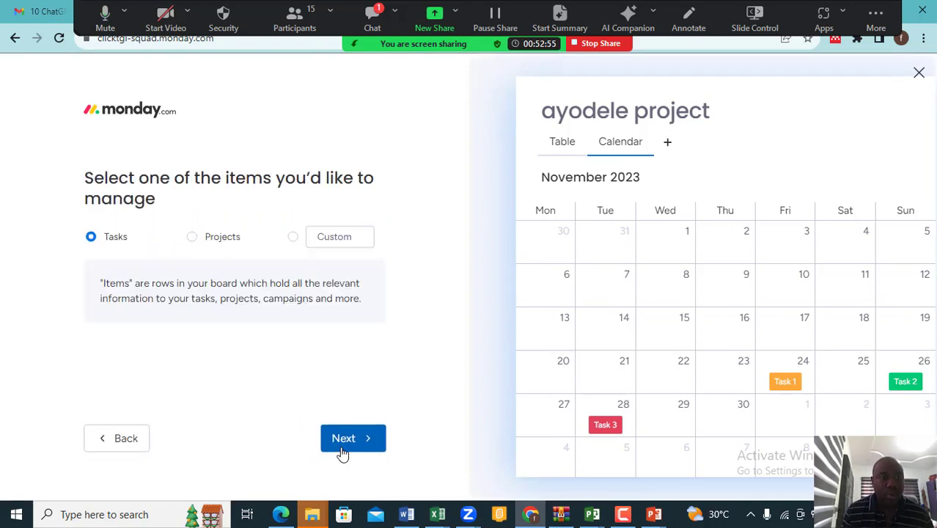
{"action": "left_click", "coordinate": [343, 454]}
{"action": "left_click", "coordinate": [343, 439]}
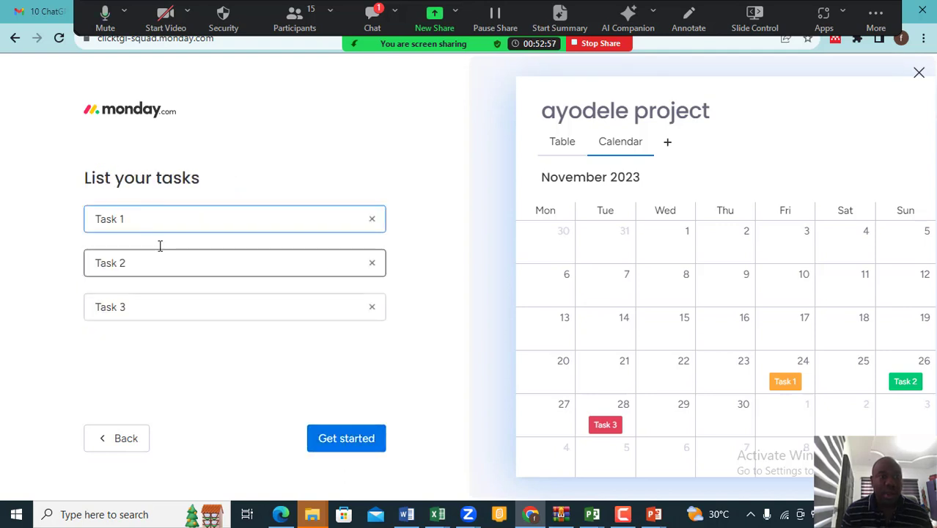
Rename the first task in the task list as INITIATION.
{"action": "key", "text": "BackSpace"}
{"action": "key", "text": "BackSpace"}
{"action": "key", "text": "BackSpace"}
{"action": "key", "text": "BackSpace"}
{"action": "key", "text": "BackSpace"}
{"action": "key", "text": "BackSpace"}
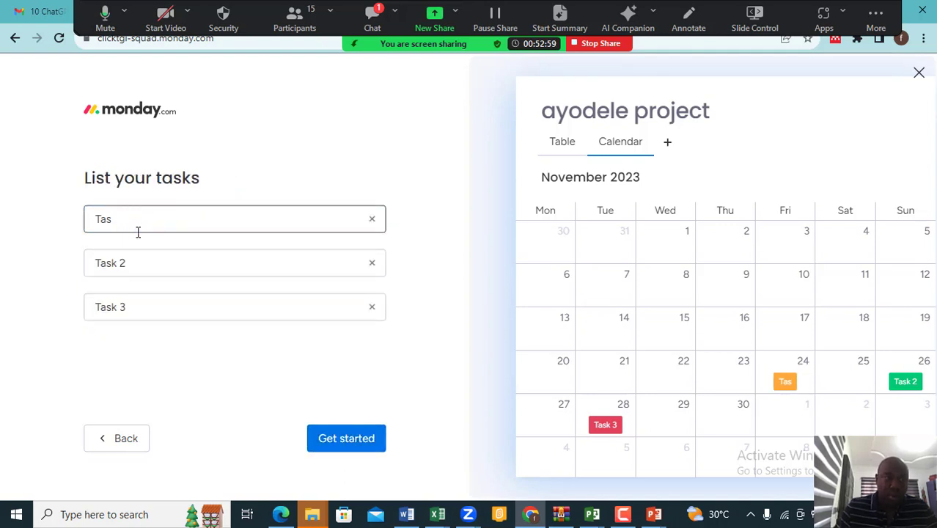
{"action": "type", "text": "INIAT"}
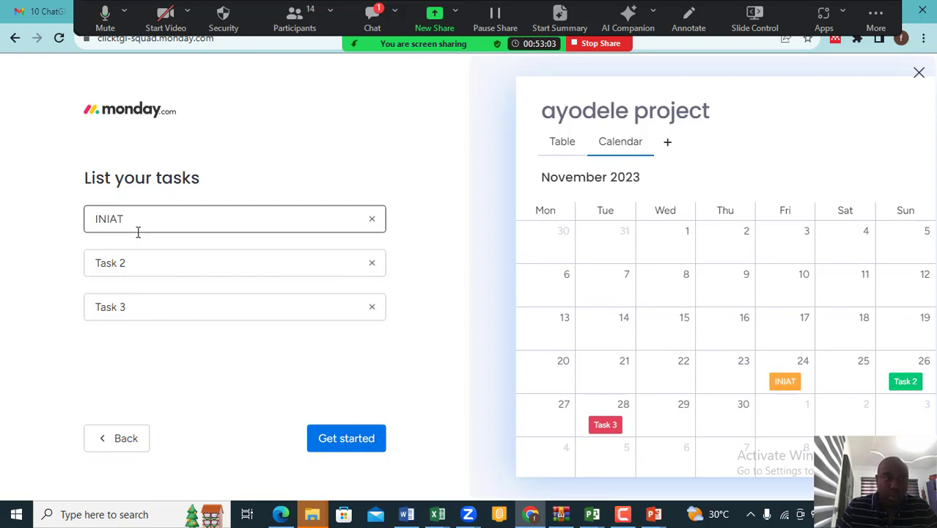
{"action": "key", "text": "BackSpace"}
{"action": "key", "text": "BackSpace"}
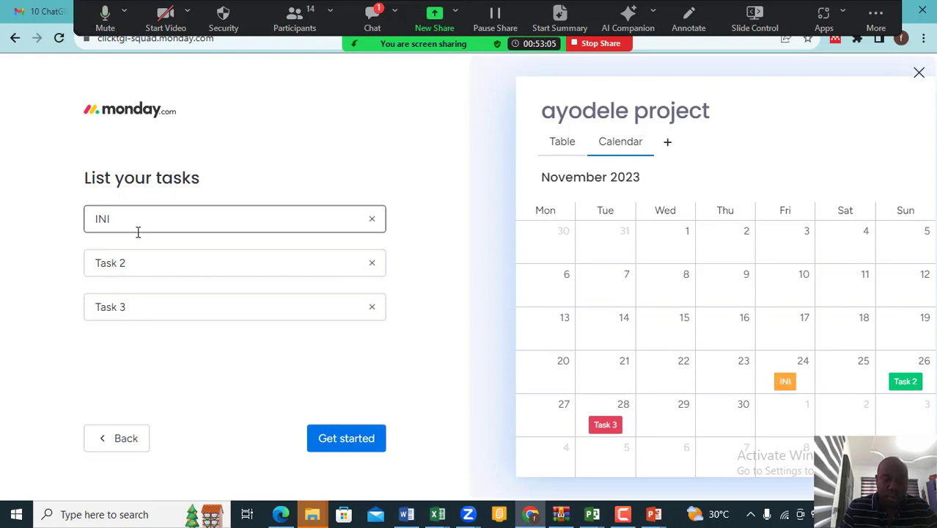
{"action": "type", "text": "TIATION"}
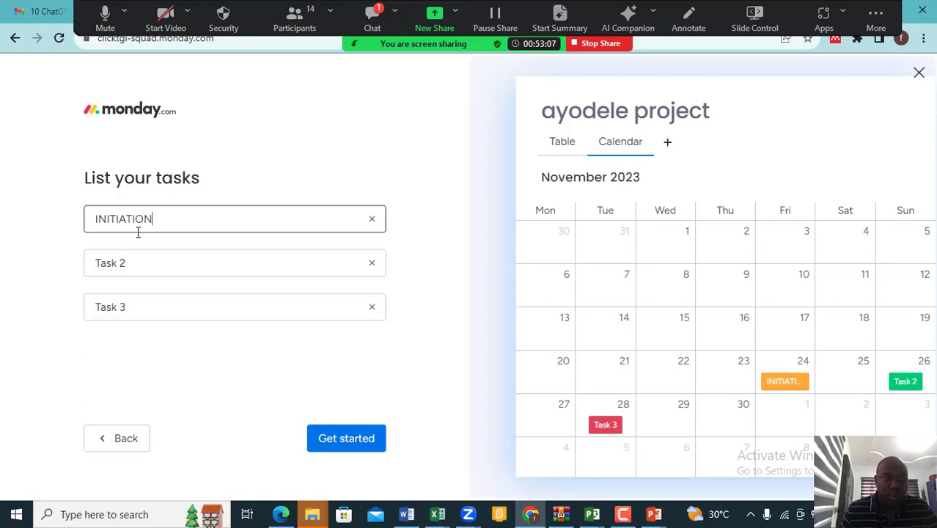
Rename the second task in the task list as PLANNING.
{"action": "left_click", "coordinate": [133, 263]}
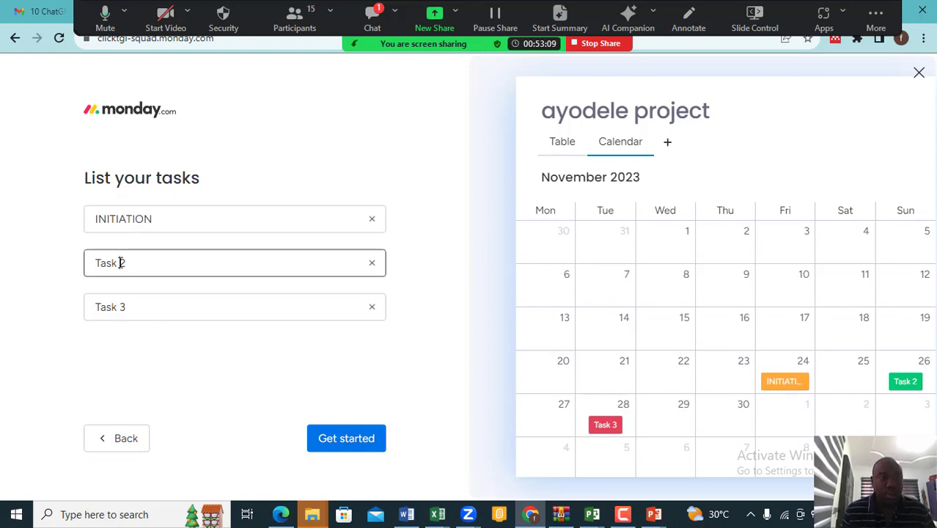
{"action": "left_click", "coordinate": [121, 262]}
{"action": "type", "text": "P"}
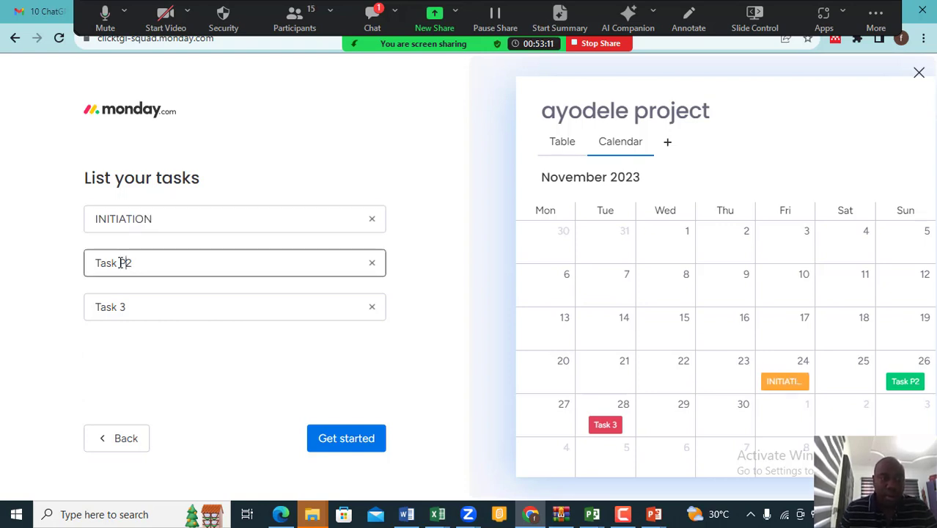
{"action": "key", "text": "BackSpace"}
{"action": "key", "text": "BackSpace"}
{"action": "key", "text": "BackSpace"}
{"action": "key", "text": "BackSpace"}
{"action": "key", "text": "BackSpace"}
{"action": "key", "text": "BackSpace"}
{"action": "key", "text": "BackSpace"}
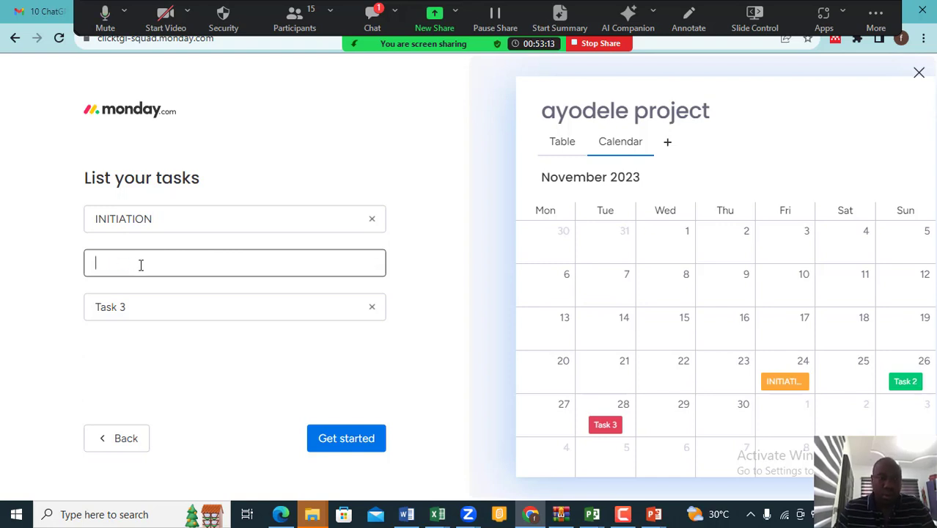
{"action": "type", "text": "PKL"}
{"action": "key", "text": "BackSpace"}
{"action": "key", "text": "BackSpace"}
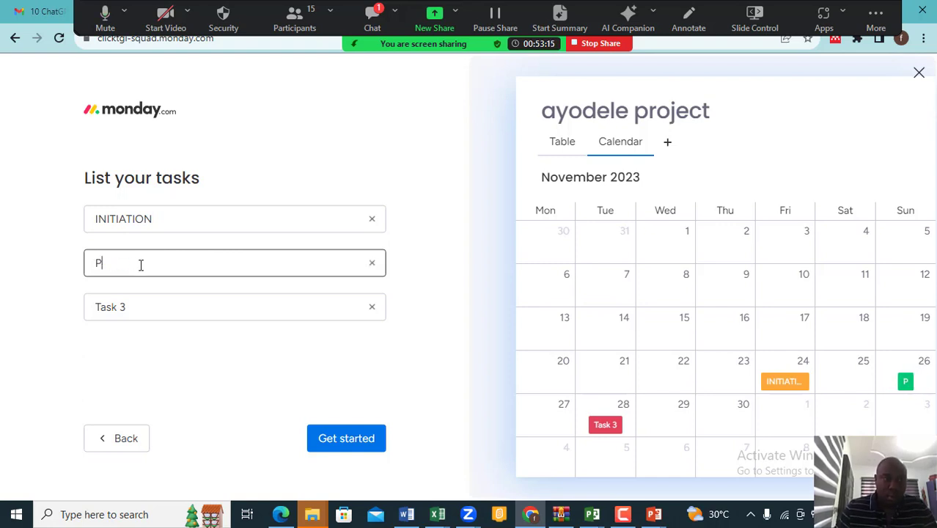
{"action": "type", "text": "LANNING"}
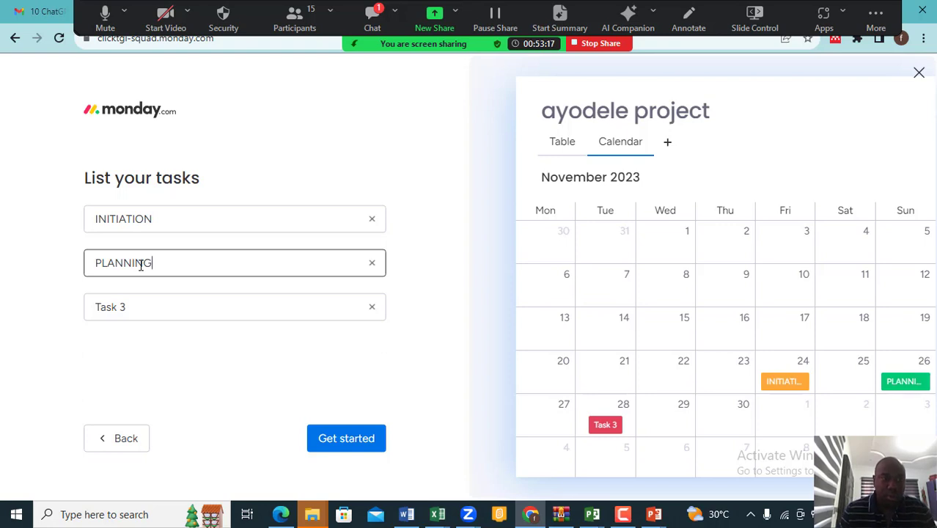
Rename the third task in the task list as IMPLEMENTATION.
{"action": "left_click", "coordinate": [129, 306]}
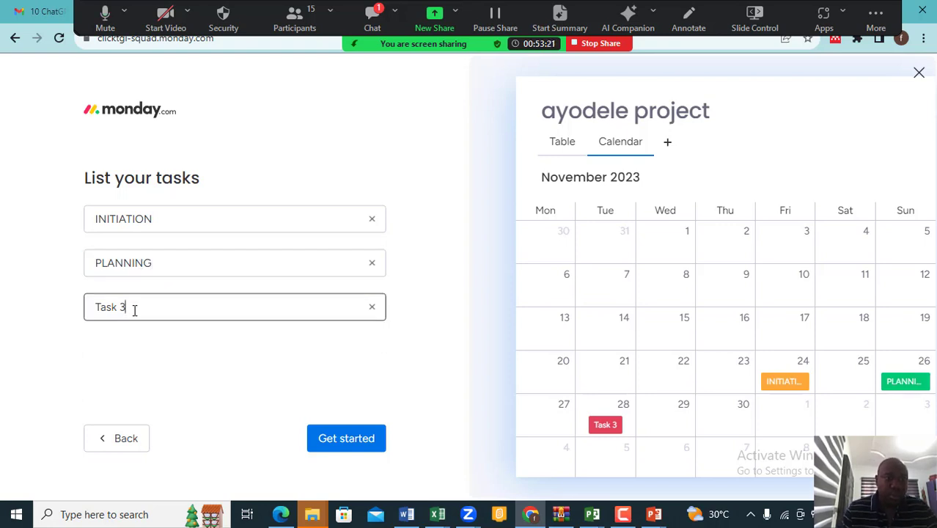
{"action": "type", "text": "IMPLEMENTATION"}
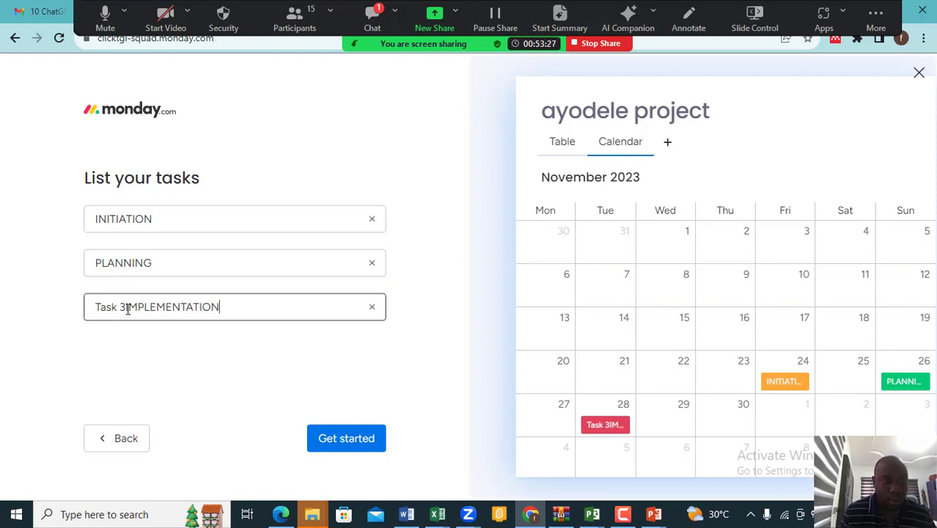
{"action": "key", "text": "BackSpace"}
{"action": "key", "text": "BackSpace"}
{"action": "key", "text": "BackSpace"}
{"action": "key", "text": "BackSpace"}
{"action": "key", "text": "BackSpace"}
{"action": "key", "text": "BackSpace"}
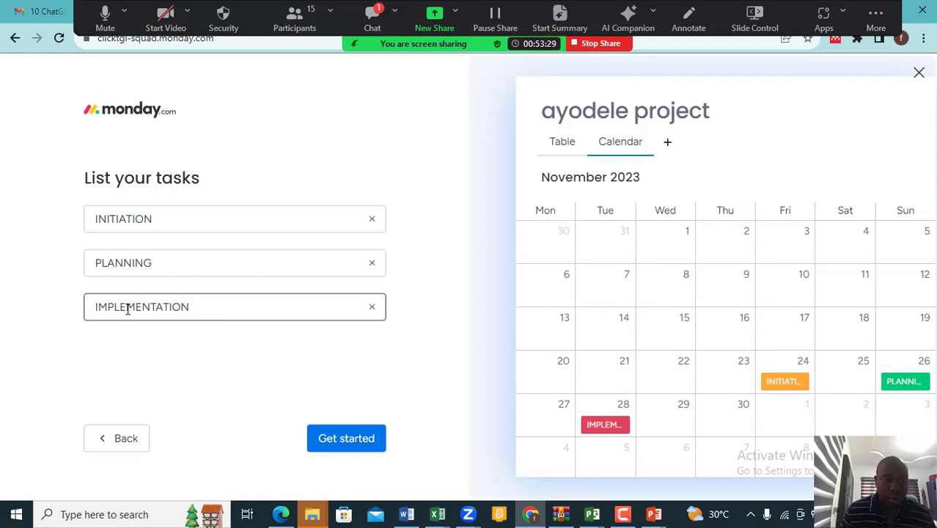
{"action": "left_click", "coordinate": [135, 378]}
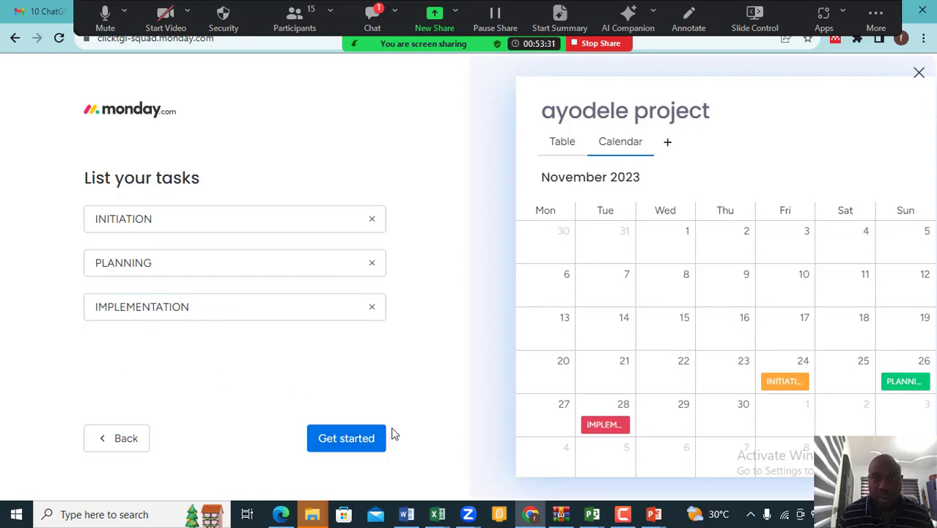
Finish the board setup and dismiss the Calendar view tip, the AI workflow offer and the status label introduction.
{"action": "left_click", "coordinate": [348, 438]}
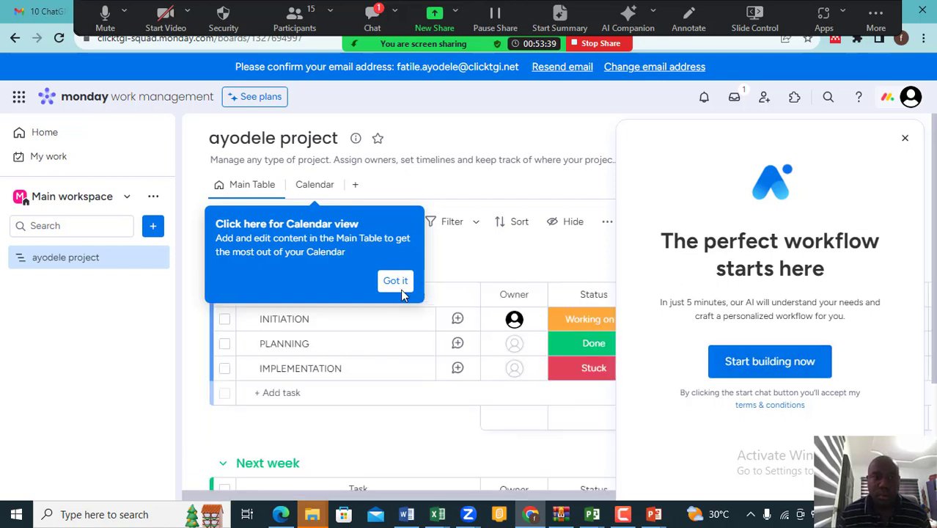
{"action": "left_click", "coordinate": [395, 283]}
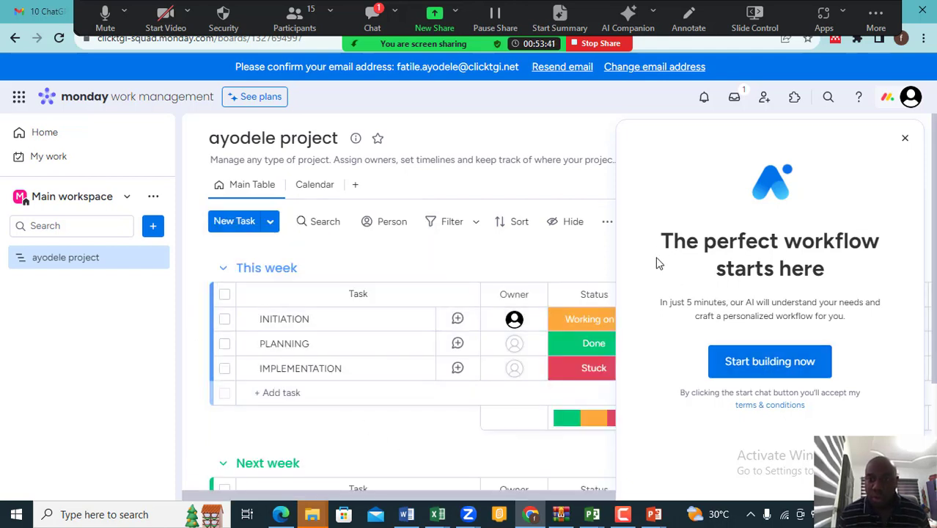
{"action": "left_click", "coordinate": [905, 139]}
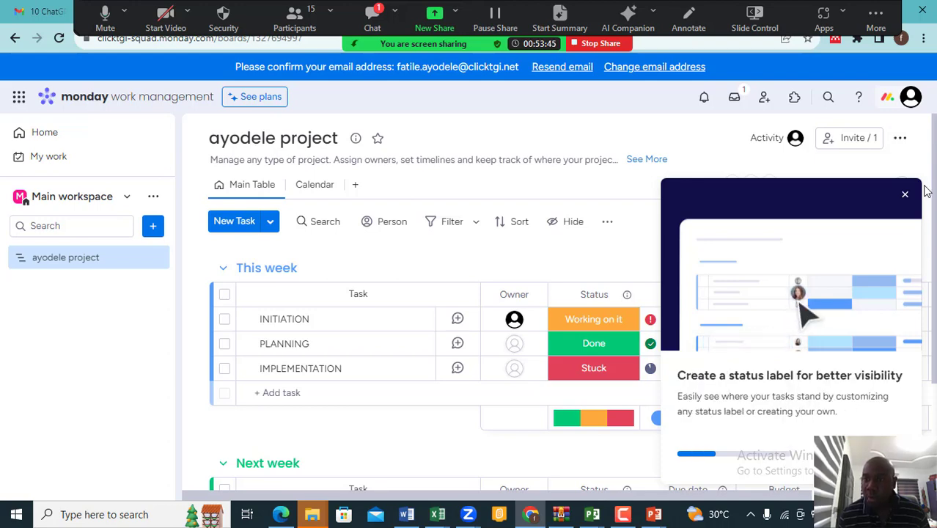
{"action": "left_click", "coordinate": [906, 196]}
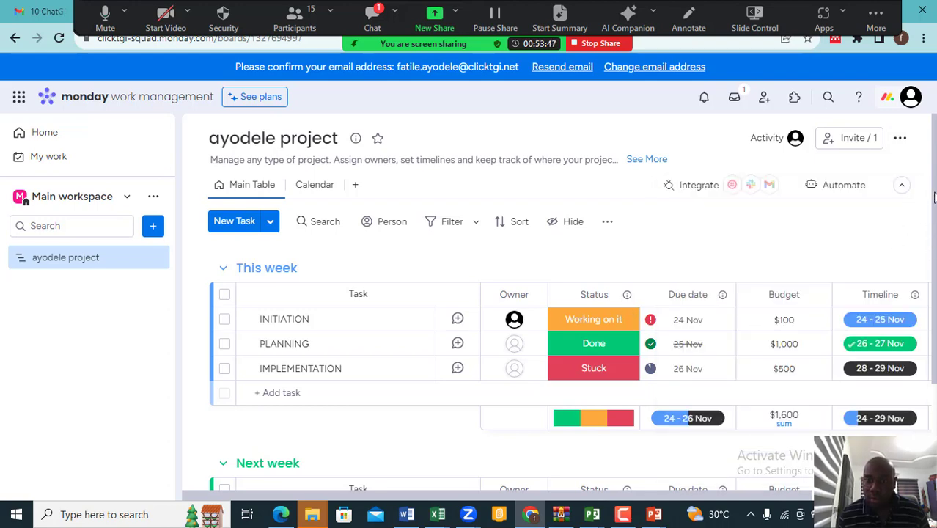
Add the tasks MONITORING AND CONTROL and CLOSE PROJECT to the This week group.
{"action": "scroll", "coordinate": [934, 196], "scroll_direction": "down", "scroll_amount": 3}
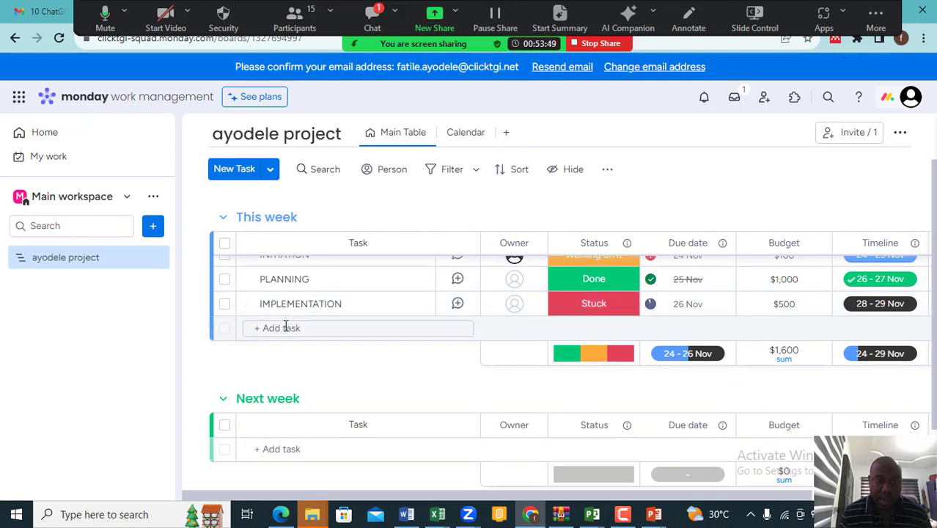
{"action": "left_click", "coordinate": [275, 328]}
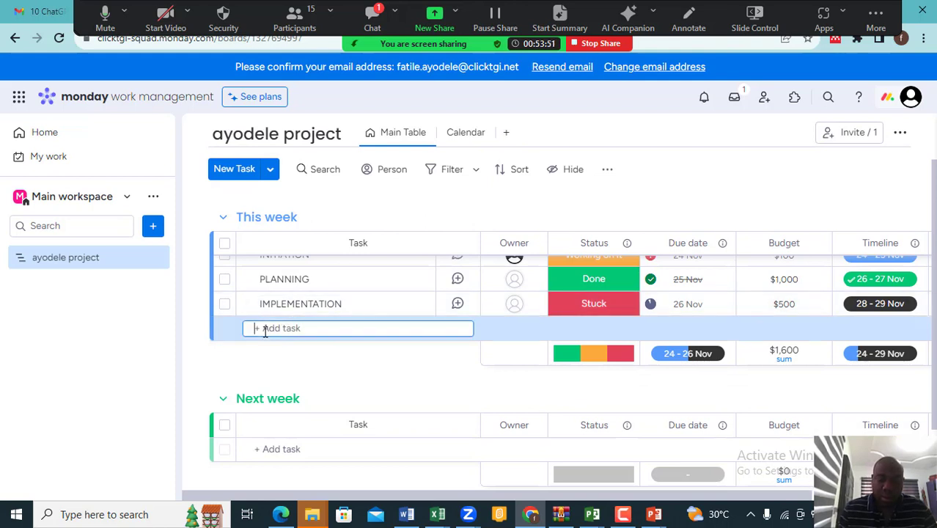
{"action": "type", "text": "MONIT"}
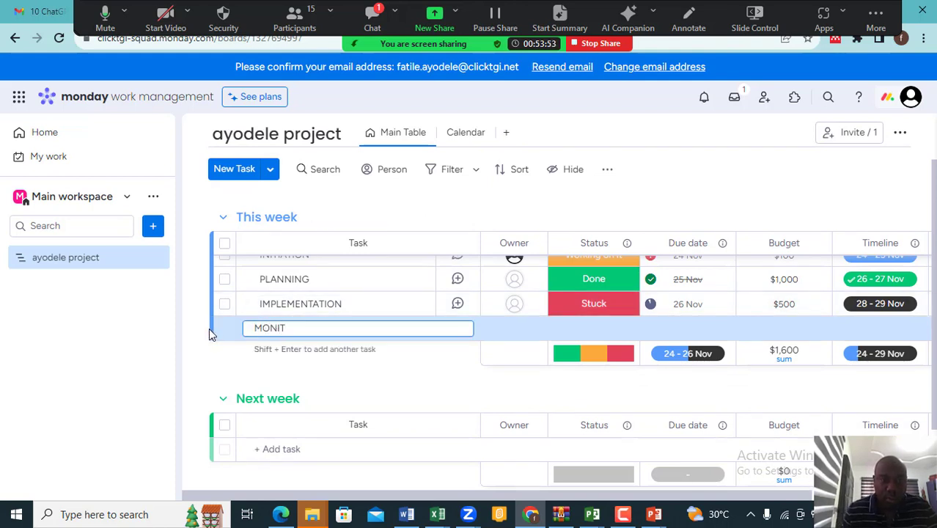
{"action": "type", "text": "ORING "}
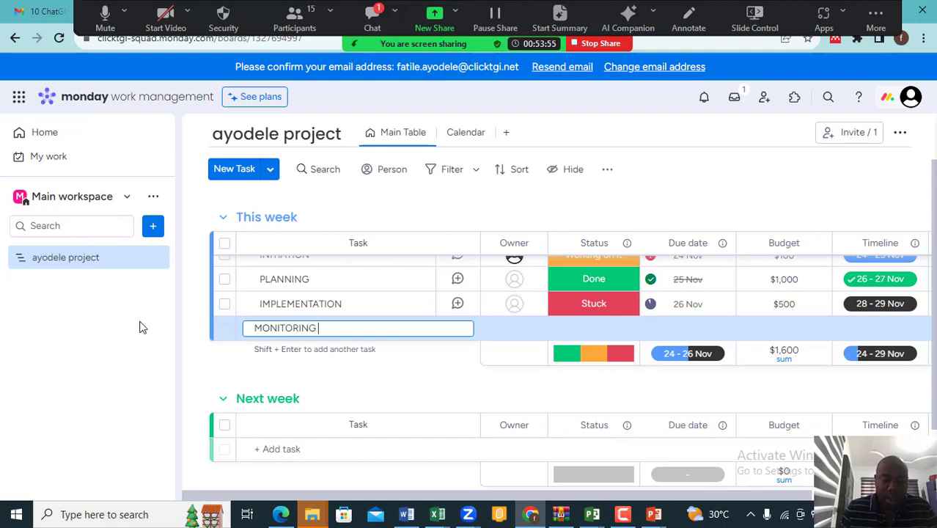
{"action": "type", "text": "AND CONTROL"}
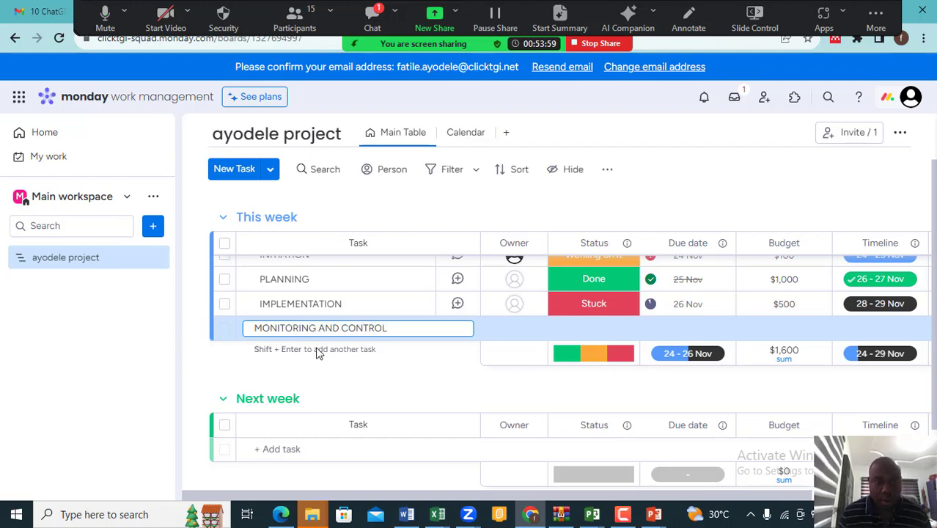
{"action": "key", "text": "Return"}
{"action": "type", "text": "CLOSE PROJECT"}
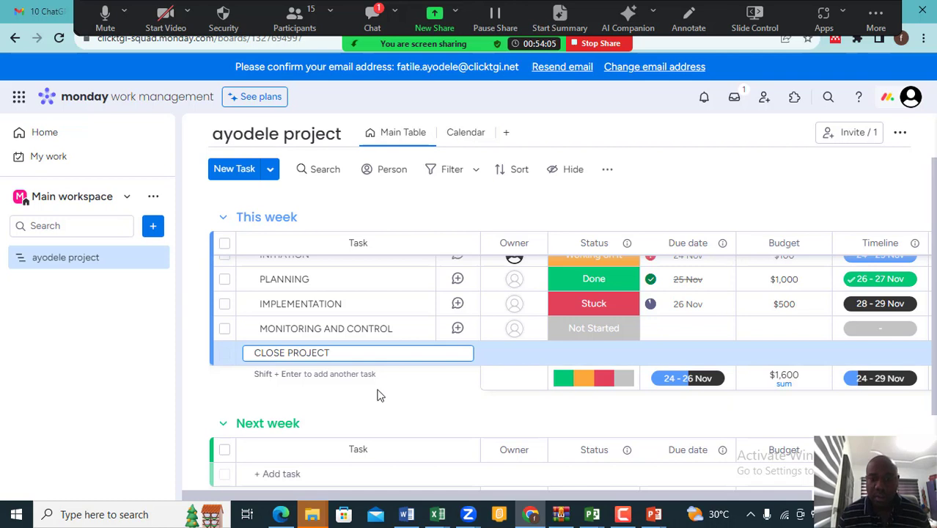
{"action": "key", "text": "Return"}
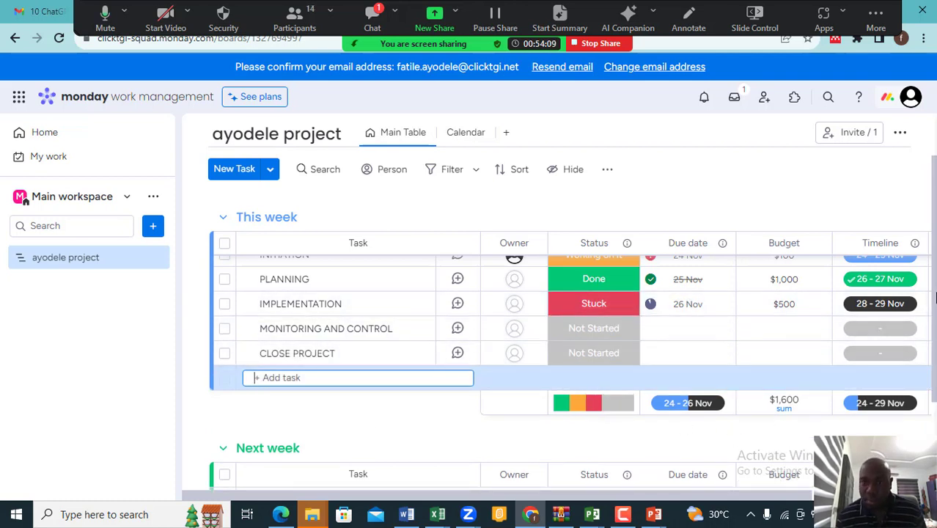
Examine the status options of the INITIATION task and the board's columns through to Last updated.
{"action": "mouse_move", "coordinate": [934, 295]}
{"action": "left_mouse_down"}
{"action": "mouse_move", "coordinate": [934, 322]}
{"action": "mouse_move", "coordinate": [930, 253]}
{"action": "left_mouse_up"}
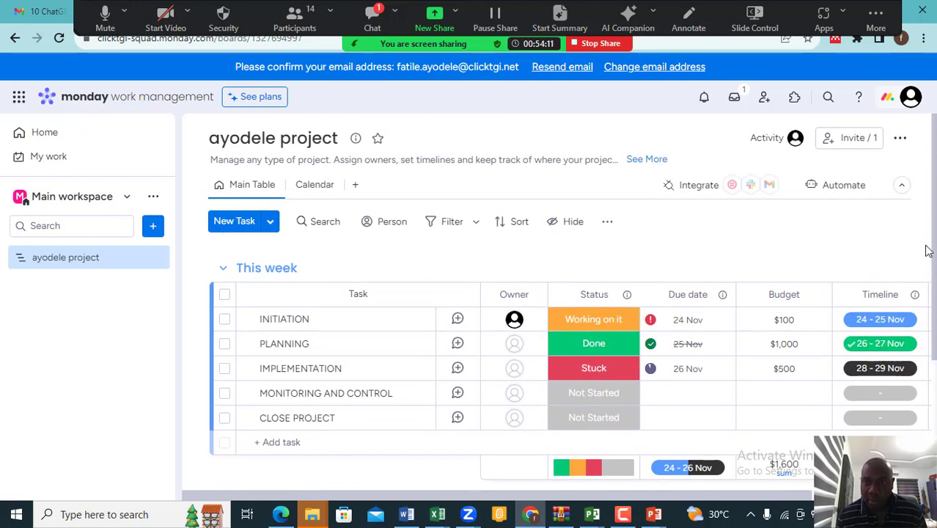
{"action": "scroll", "coordinate": [925, 261], "scroll_direction": "down", "scroll_amount": 1}
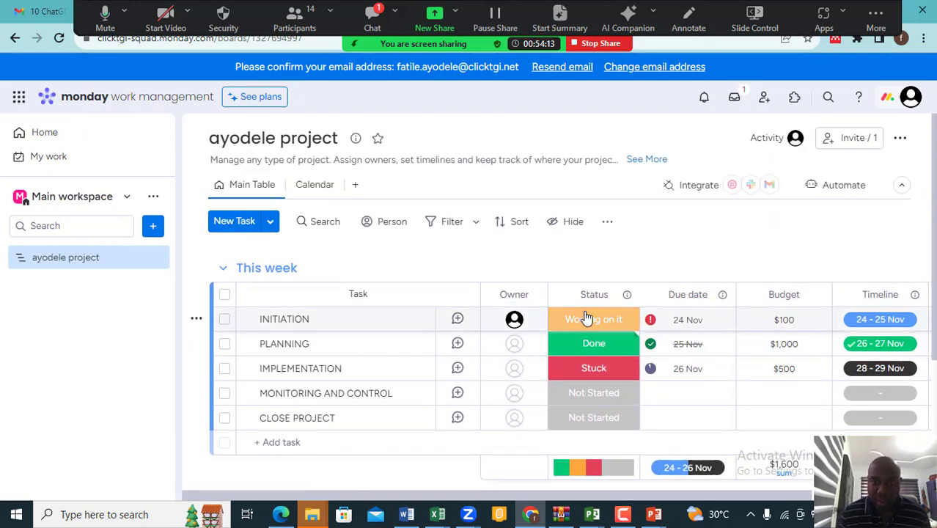
{"action": "left_click", "coordinate": [614, 327]}
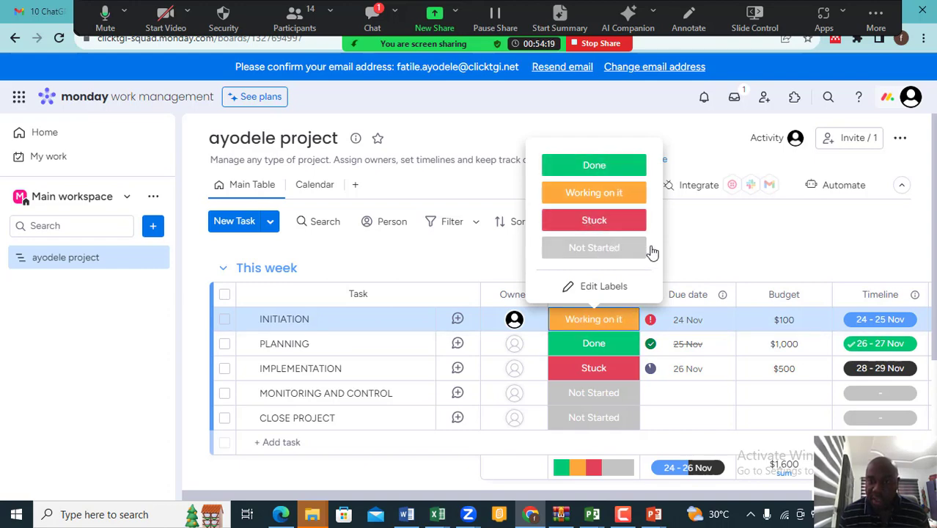
{"action": "left_click", "coordinate": [697, 239]}
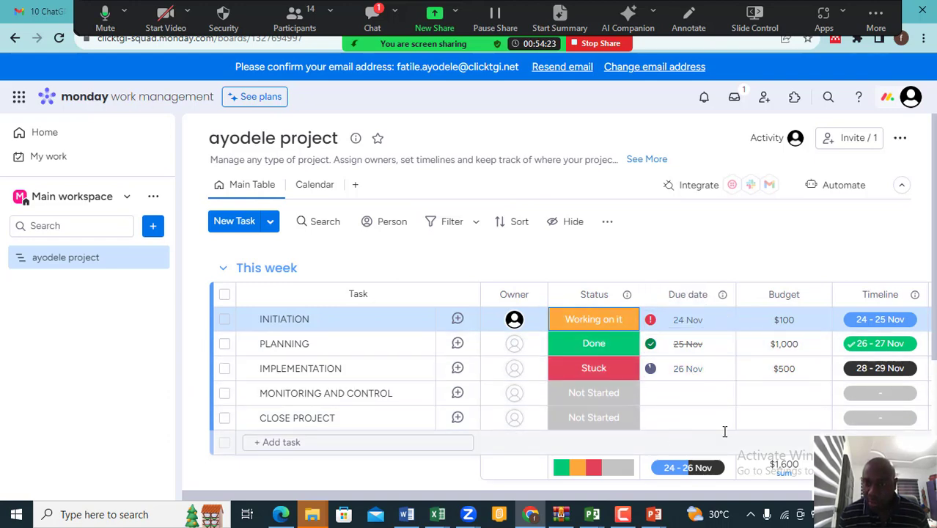
{"action": "scroll", "coordinate": [759, 377], "scroll_direction": "right", "scroll_amount": 3}
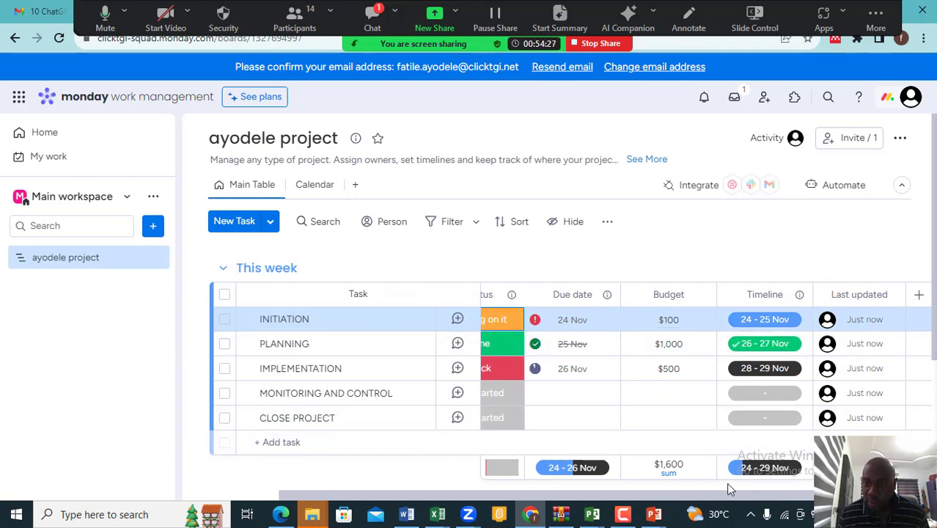
{"action": "scroll", "coordinate": [762, 410], "scroll_direction": "left", "scroll_amount": 1}
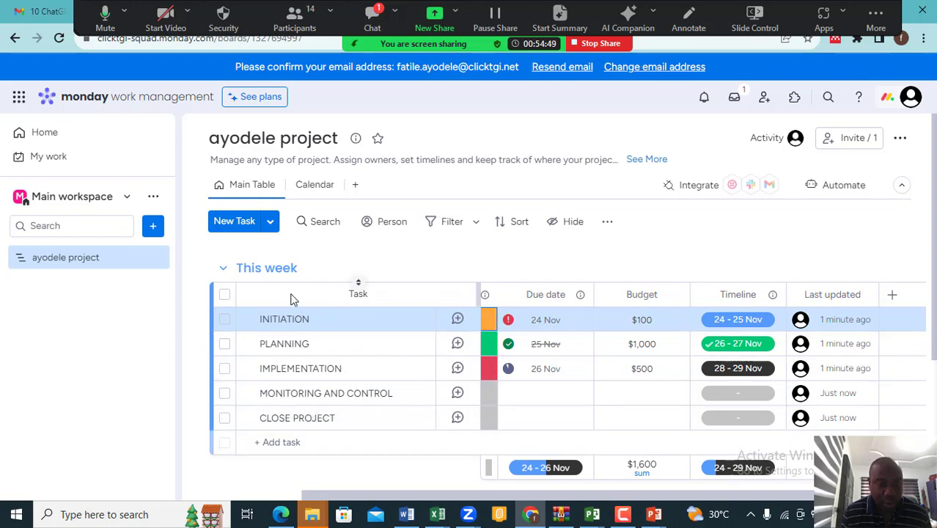
Review the board's automation templates from Basic through Featured and Notifications to Status change, and collapse the board header.
{"action": "left_click", "coordinate": [840, 185]}
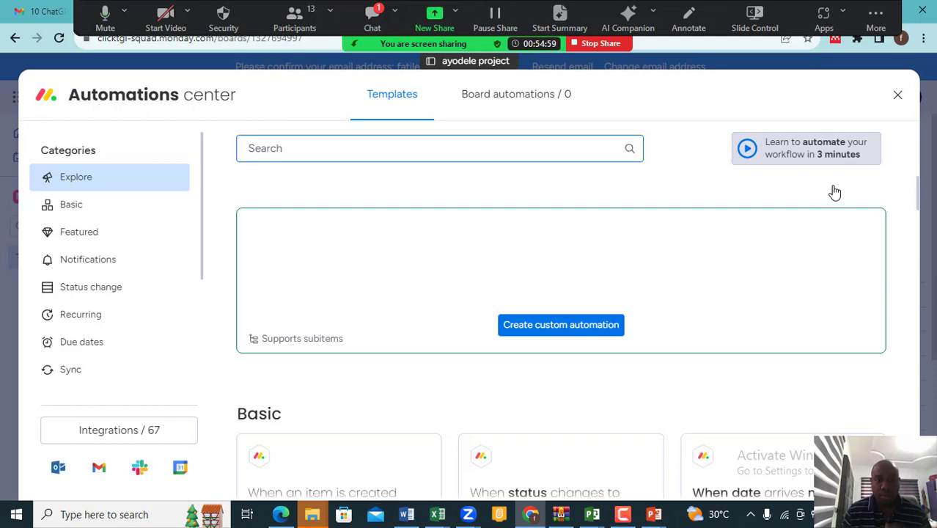
{"action": "left_click", "coordinate": [917, 192]}
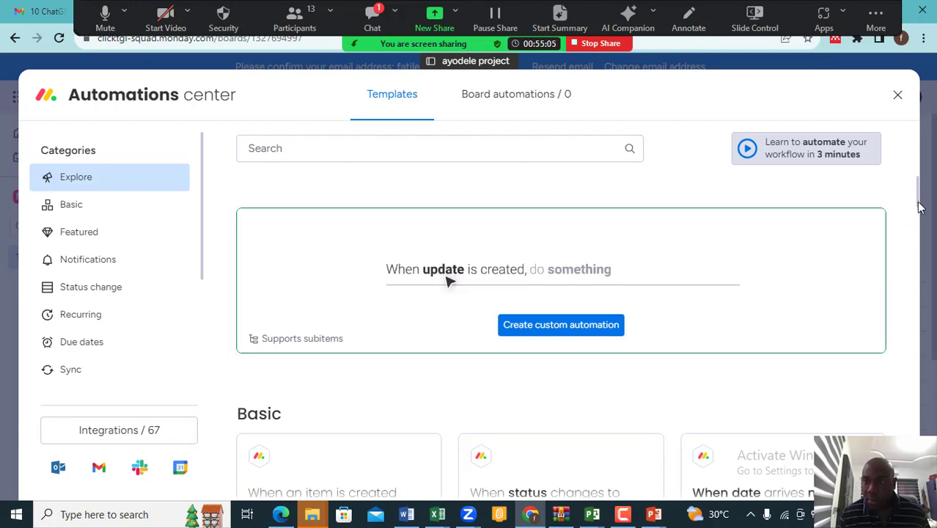
{"action": "left_click_drag", "start_coordinate": [921, 208], "coordinate": [914, 231]}
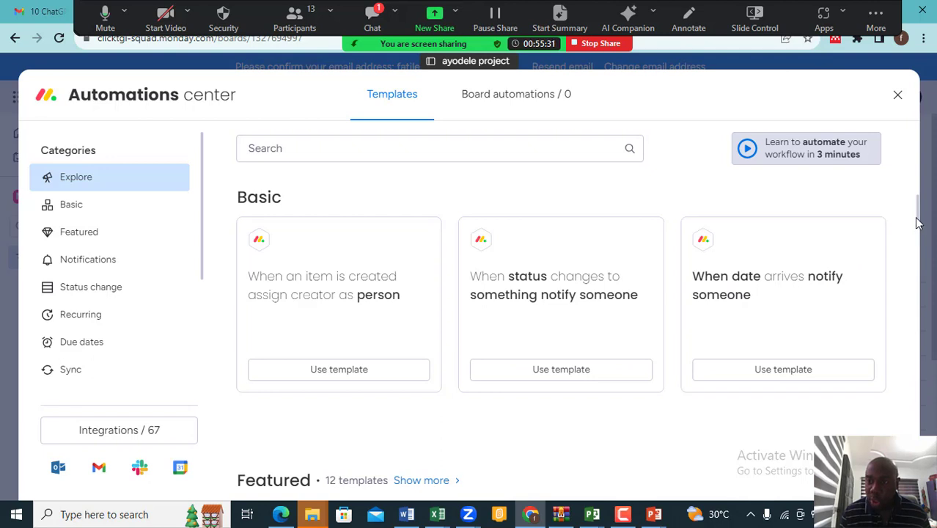
{"action": "scroll", "coordinate": [917, 222], "scroll_direction": "down", "scroll_amount": 4}
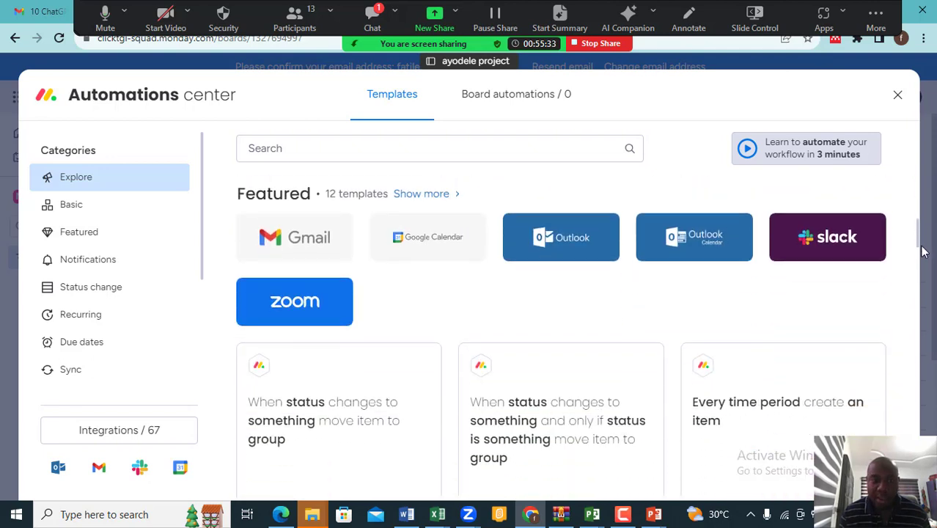
{"action": "scroll", "coordinate": [924, 256], "scroll_direction": "down", "scroll_amount": 2}
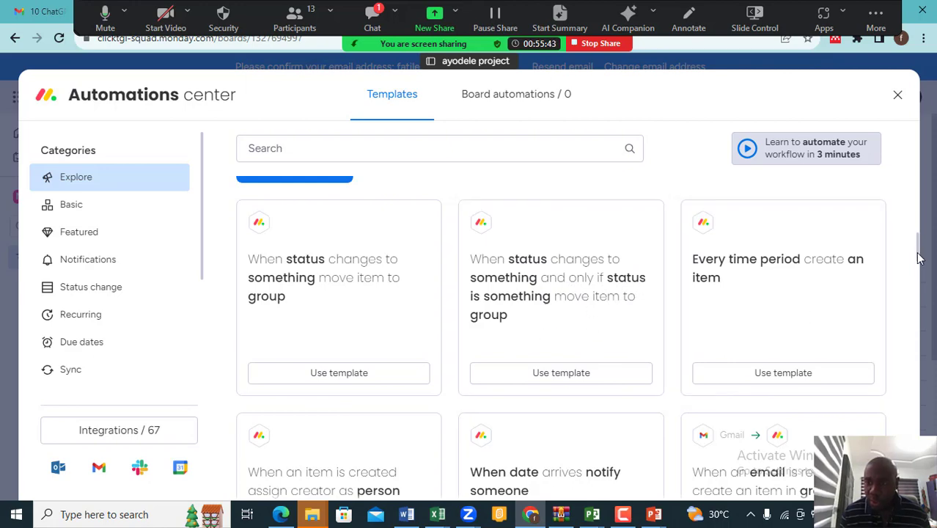
{"action": "left_click_drag", "start_coordinate": [918, 255], "coordinate": [923, 299]}
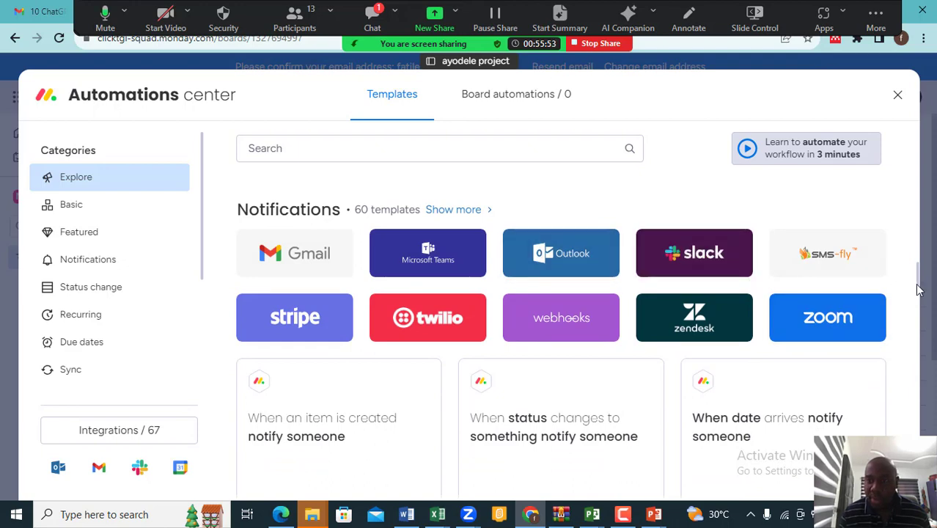
{"action": "left_click_drag", "start_coordinate": [918, 284], "coordinate": [921, 309]}
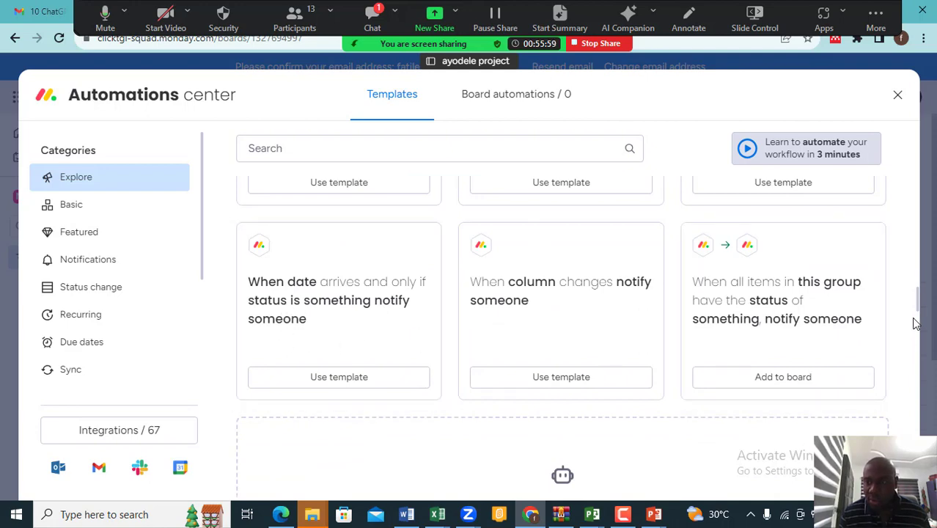
{"action": "left_click_drag", "start_coordinate": [915, 308], "coordinate": [906, 331]}
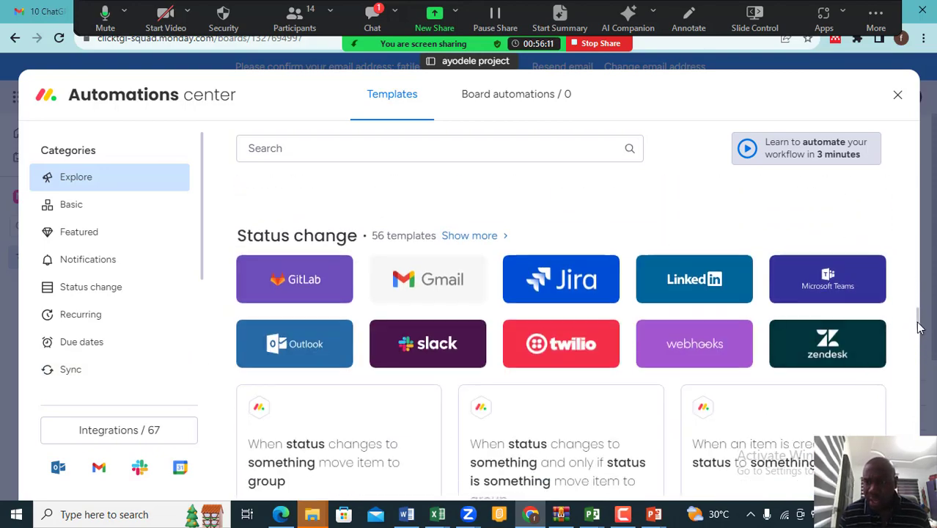
{"action": "left_click_drag", "start_coordinate": [921, 327], "coordinate": [915, 169]}
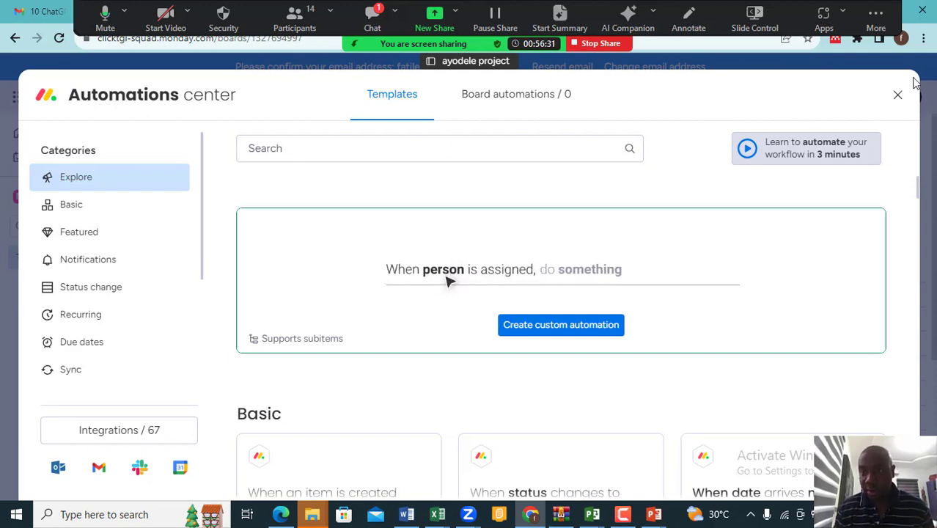
{"action": "left_click", "coordinate": [897, 94]}
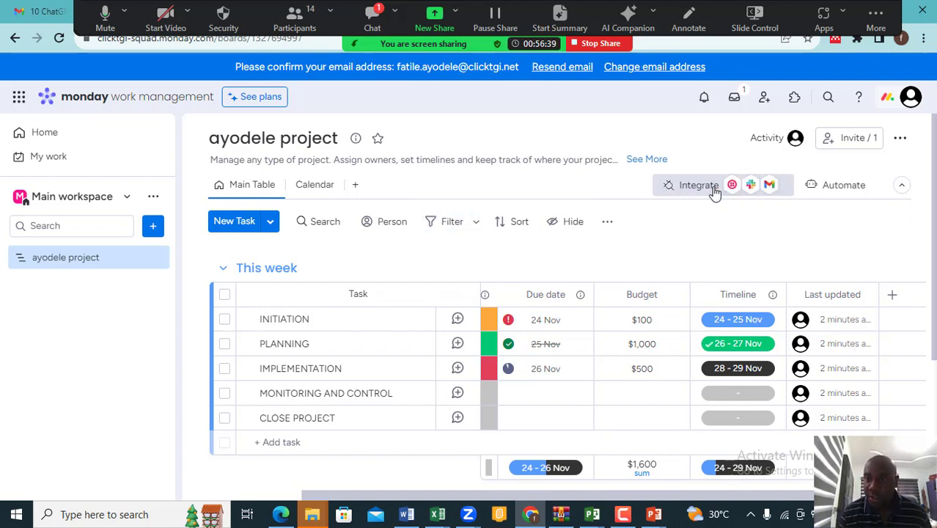
{"action": "left_click", "coordinate": [901, 186]}
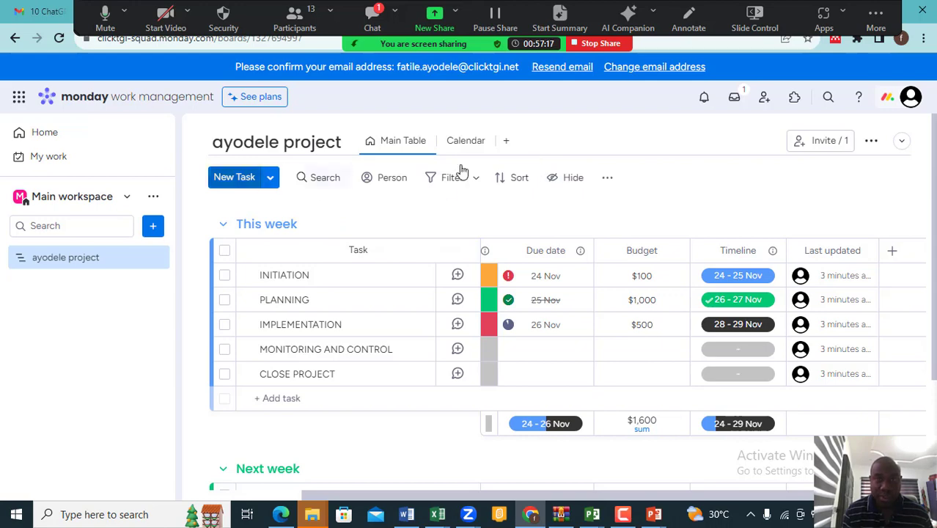
Stop sharing the browser in the Zoom meeting and share the PowerPoint slide show window instead.
{"action": "left_click", "coordinate": [595, 44]}
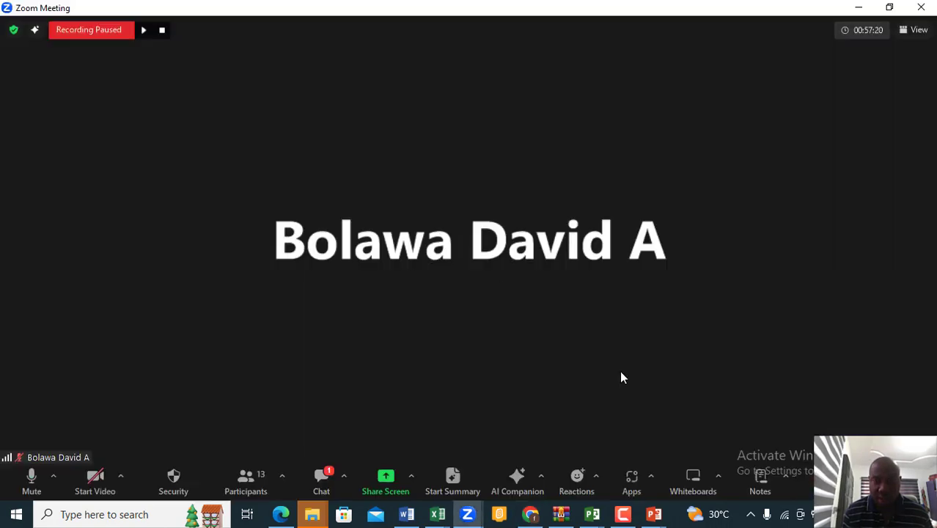
{"action": "left_click", "coordinate": [383, 480]}
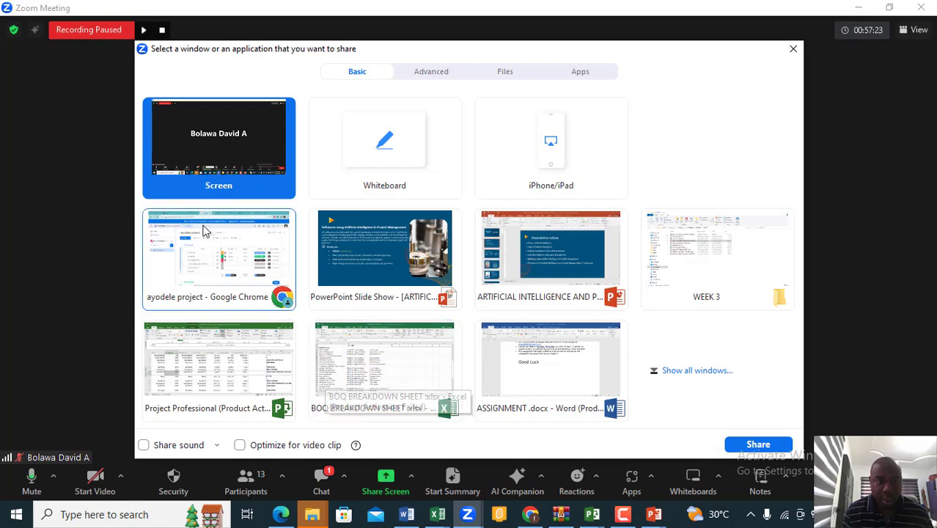
{"action": "left_click", "coordinate": [379, 274]}
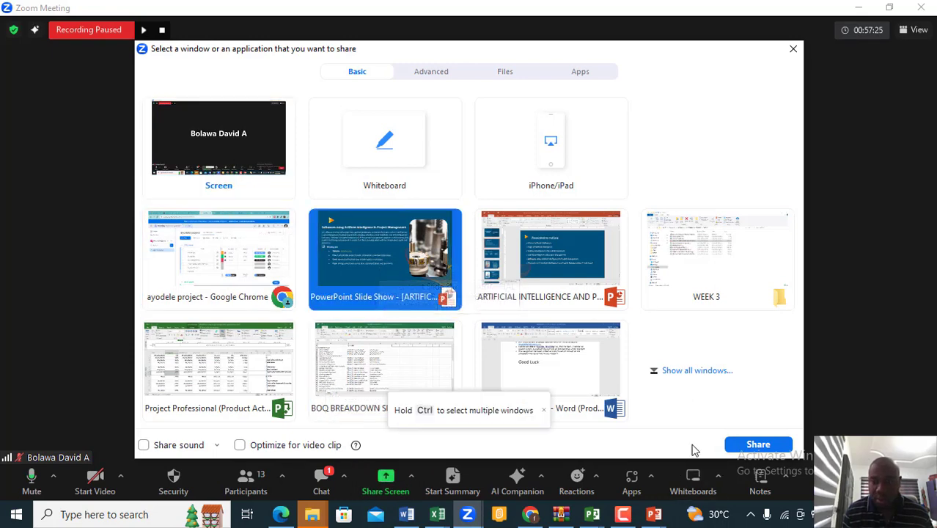
{"action": "left_click", "coordinate": [736, 446]}
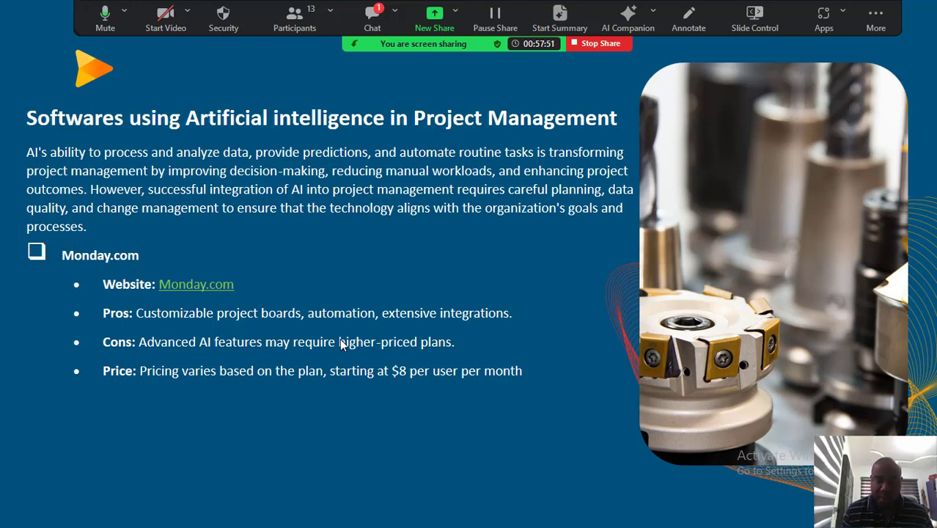
Advance the slide show past the project management software slides to the one on practical use of AI chat boxes.
{"action": "left_click", "coordinate": [397, 443]}
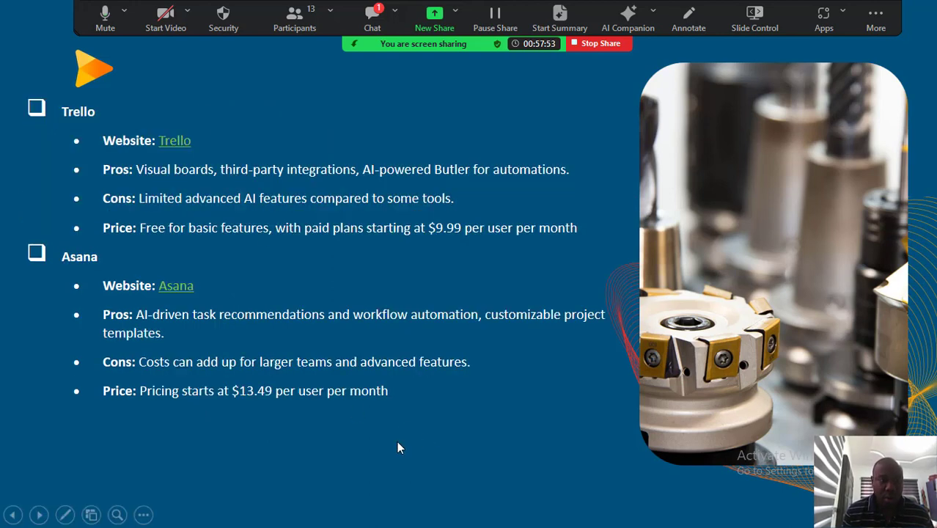
{"action": "left_click", "coordinate": [39, 515]}
{"action": "left_click", "coordinate": [39, 515]}
{"action": "left_click", "coordinate": [39, 516]}
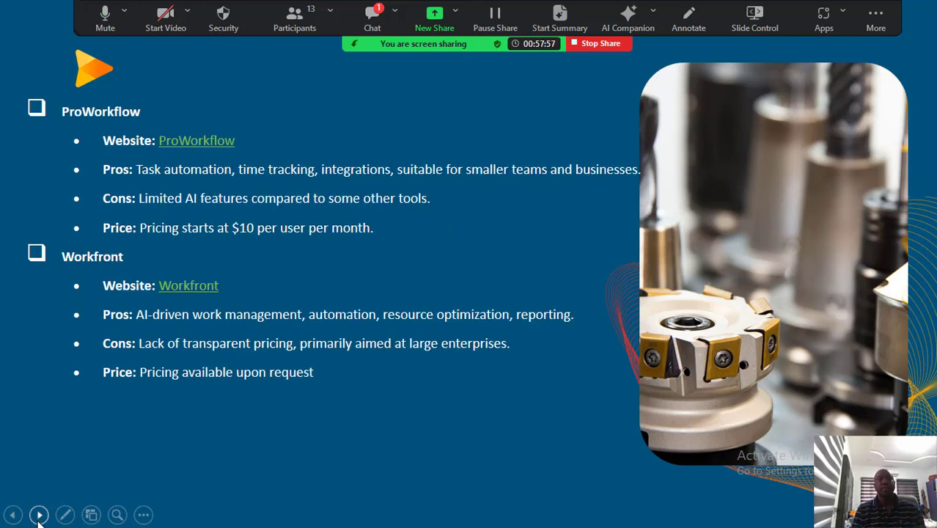
{"action": "left_click", "coordinate": [39, 515]}
{"action": "left_click", "coordinate": [39, 516]}
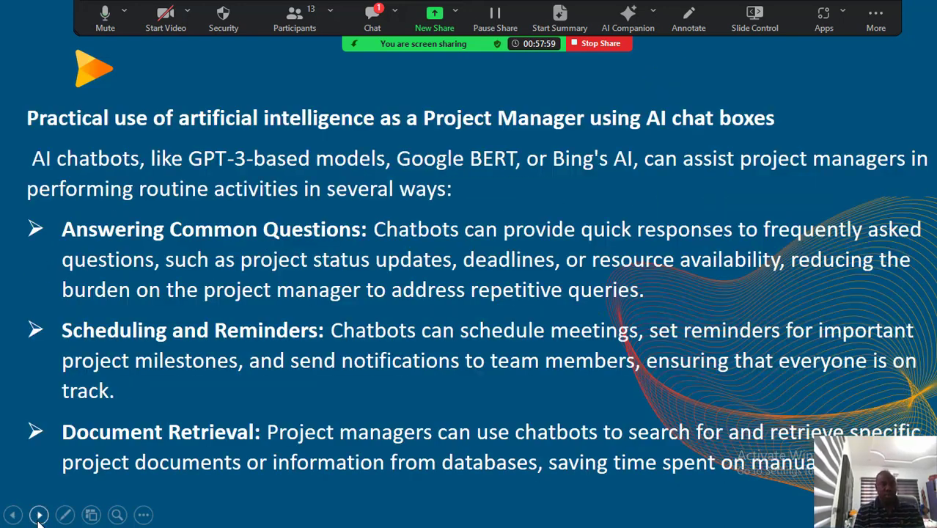